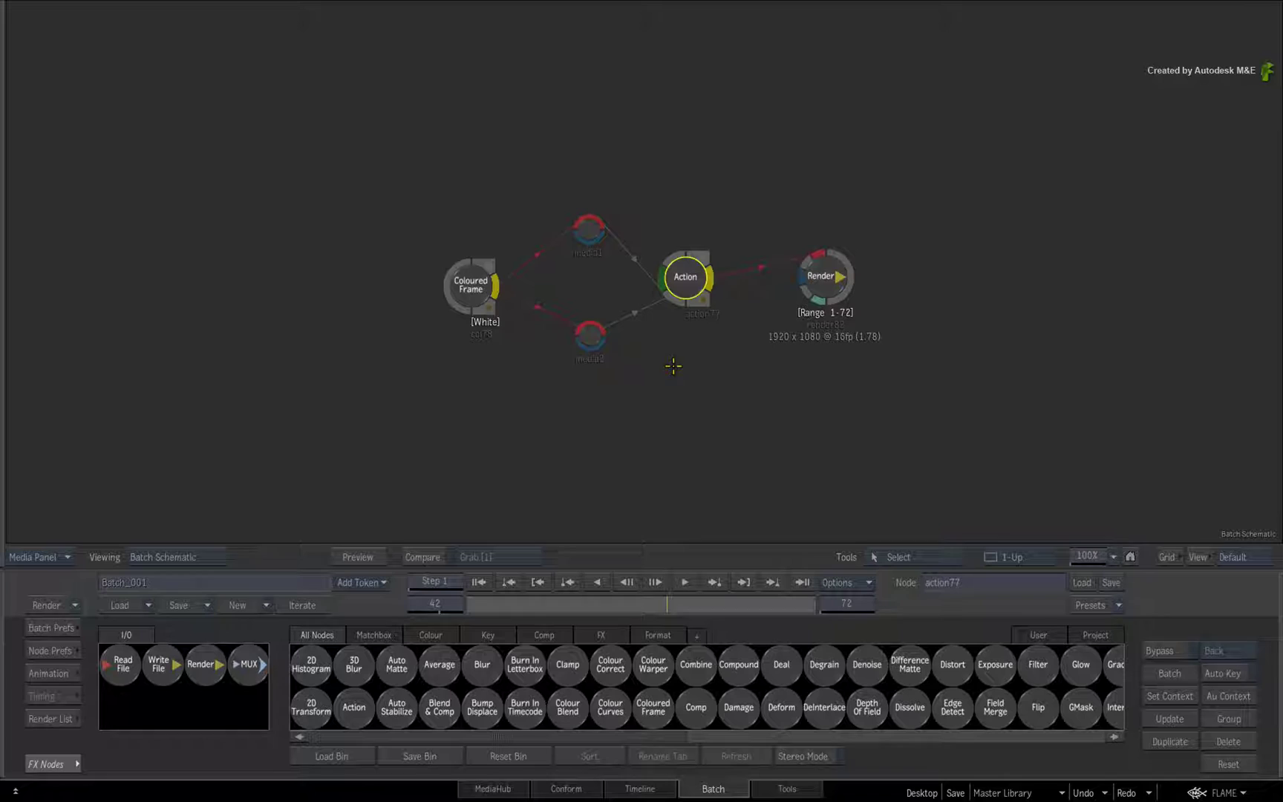
Open the Action node's schematic side by side with its rendered output in a 2-Up view
{"action": "left_click", "coordinate": [120, 604]}
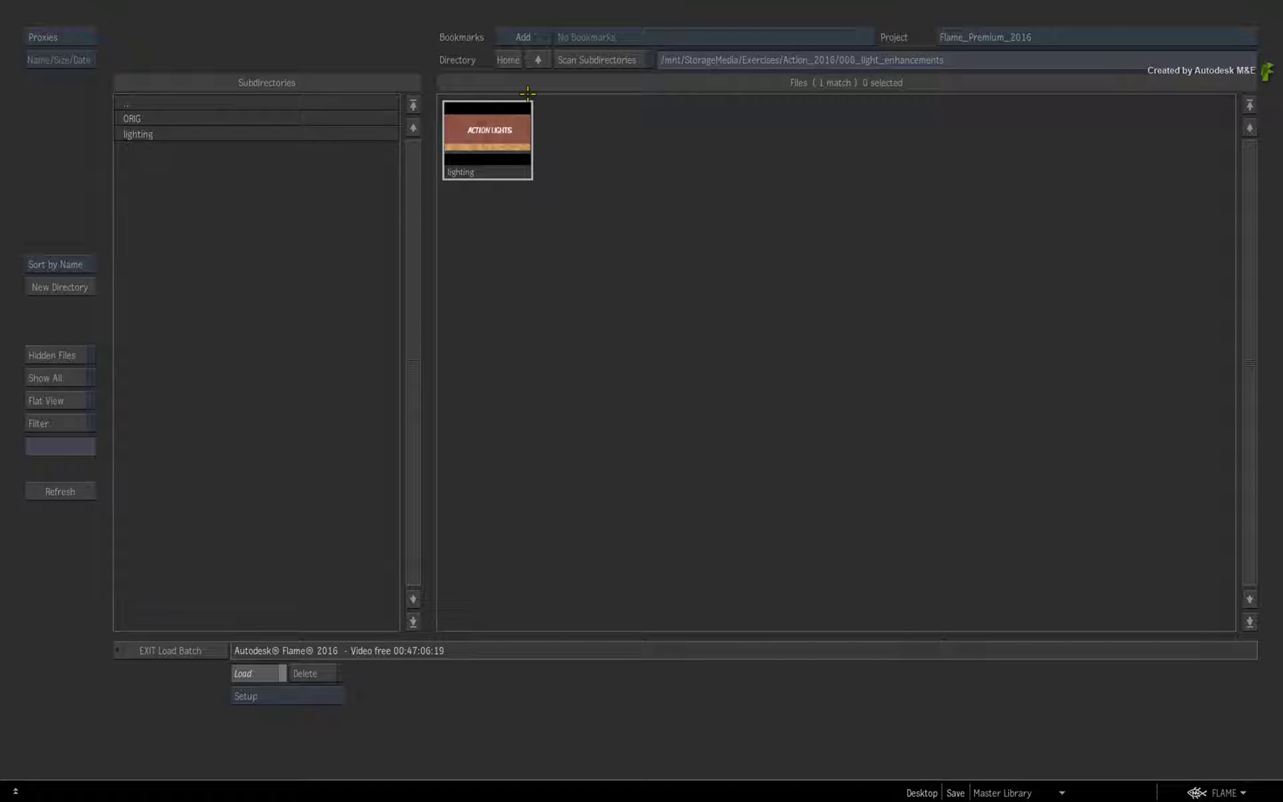
{"action": "left_click", "coordinate": [156, 648]}
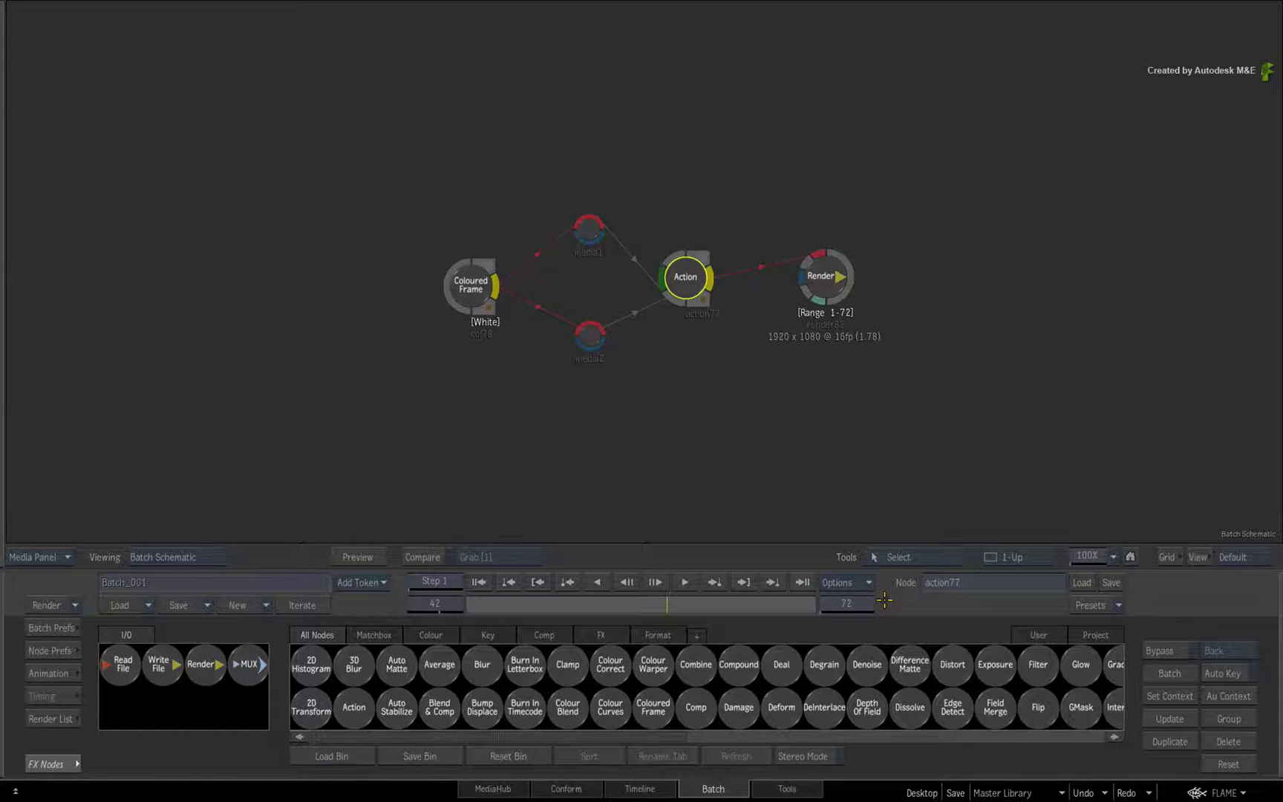
{"action": "left_click", "coordinate": [688, 286]}
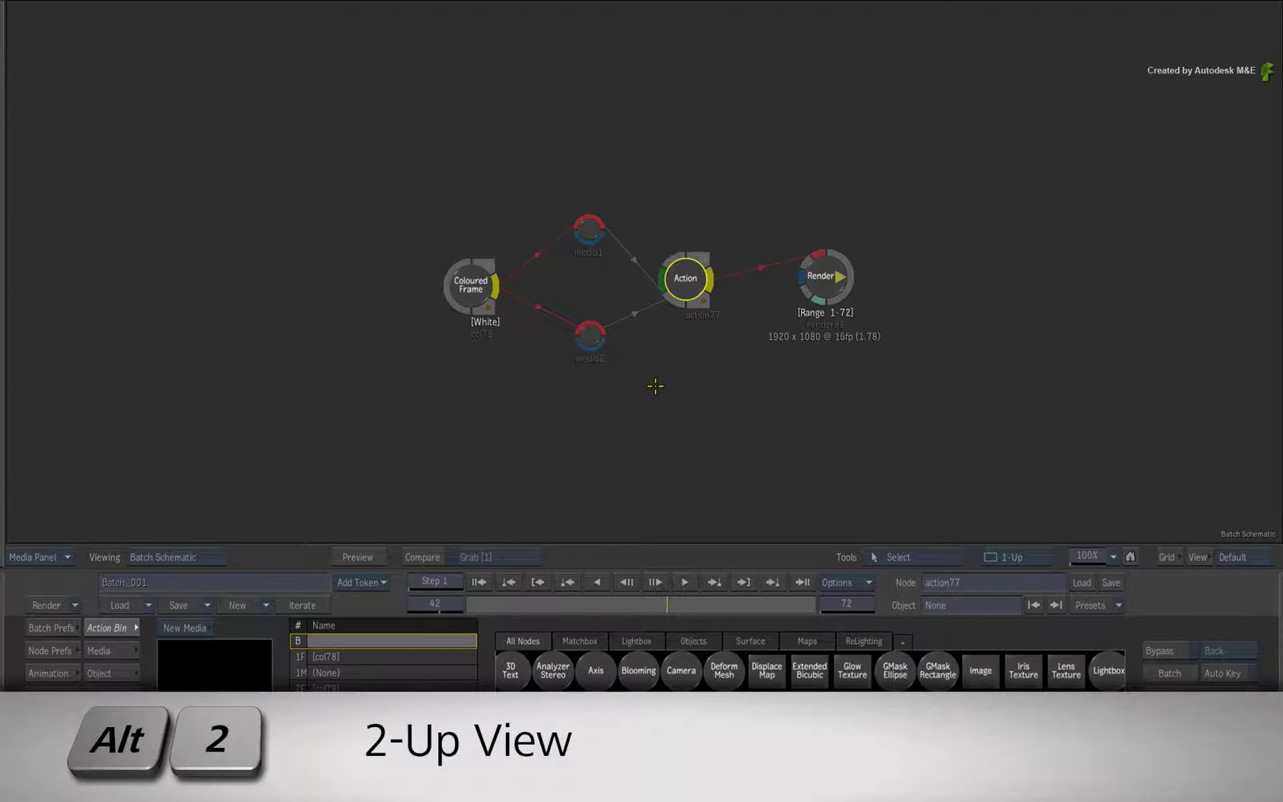
{"action": "key", "text": "alt+2"}
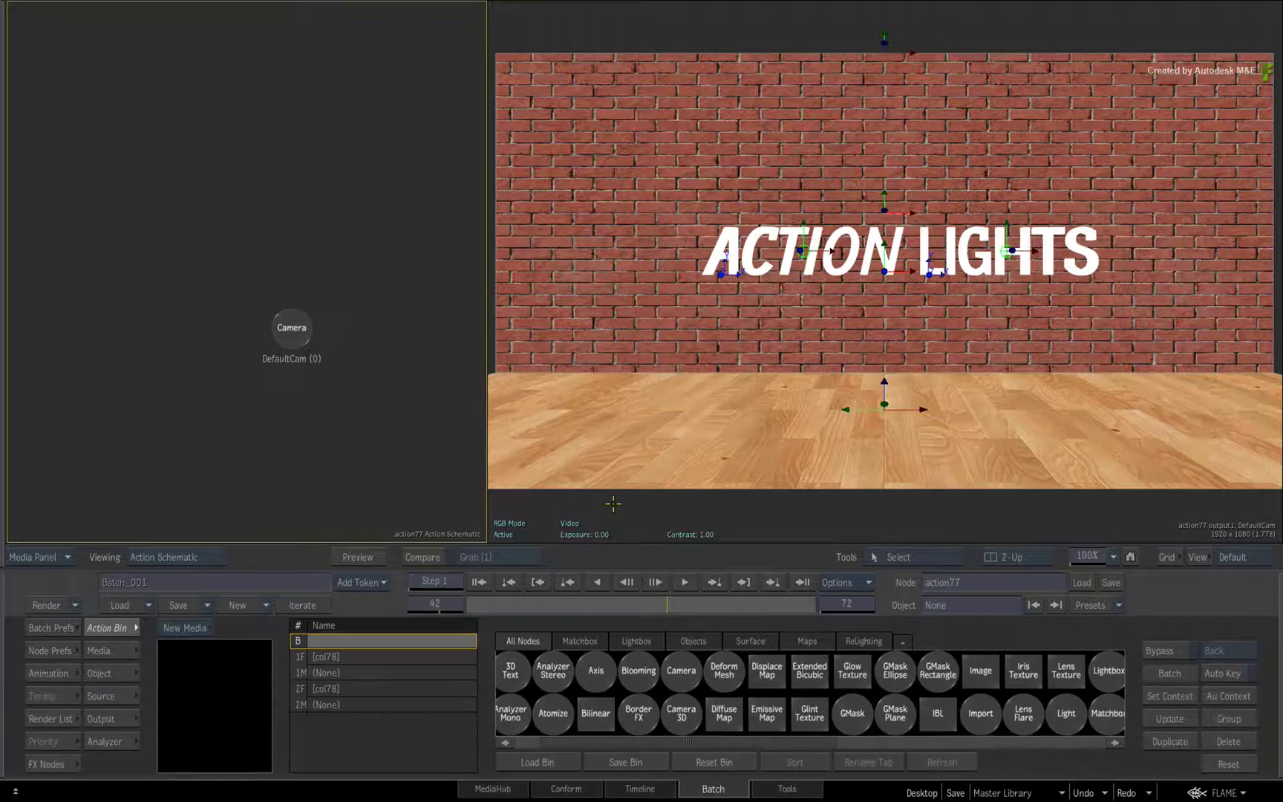
{"action": "left_click_drag", "start_coordinate": [629, 605], "coordinate": [872, 550]}
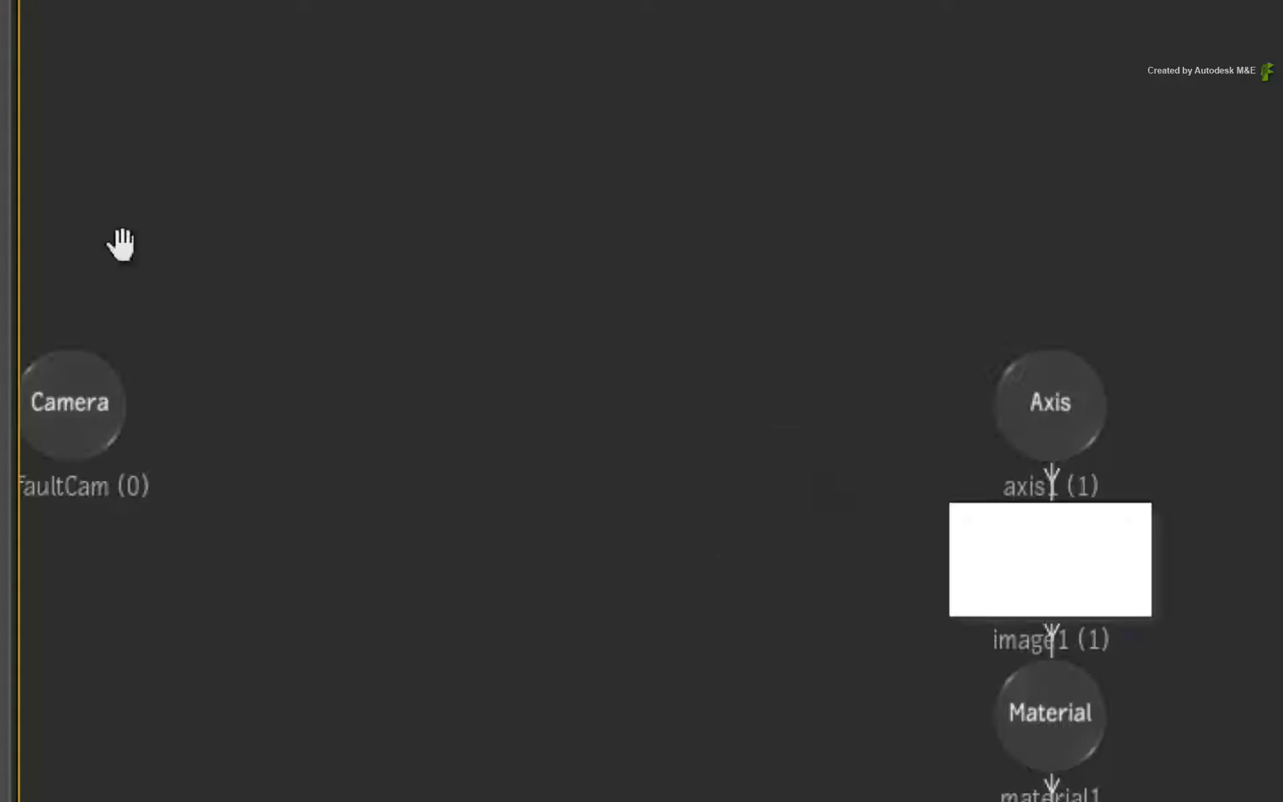
Add a Light node to the Action schematic beside the 3D Text nodes
{"action": "left_click_drag", "start_coordinate": [1039, 260], "coordinate": [9, 200]}
{"action": "left_click_drag", "start_coordinate": [1079, 183], "coordinate": [307, 123]}
{"action": "left_click_drag", "start_coordinate": [1025, 209], "coordinate": [148, 223]}
{"action": "left_click_drag", "start_coordinate": [978, 308], "coordinate": [1133, 458]}
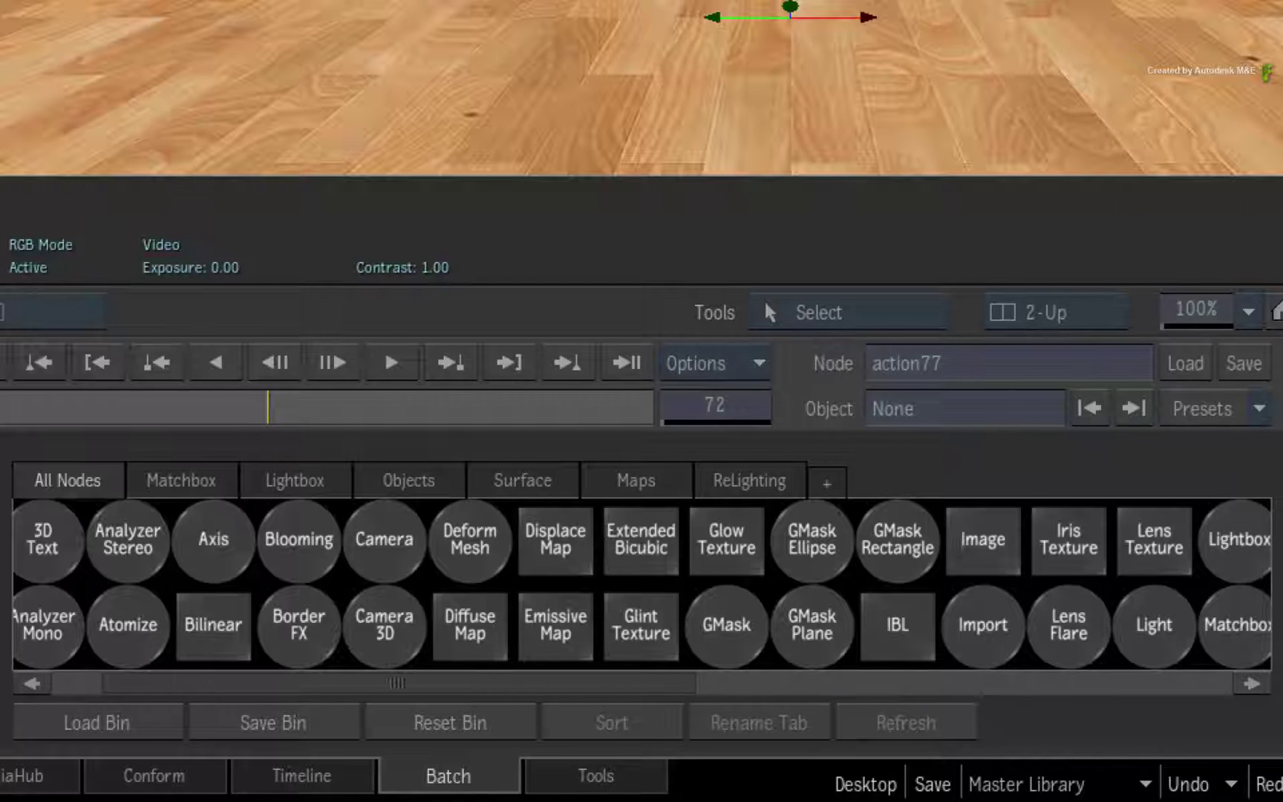
{"action": "key", "text": "l"}
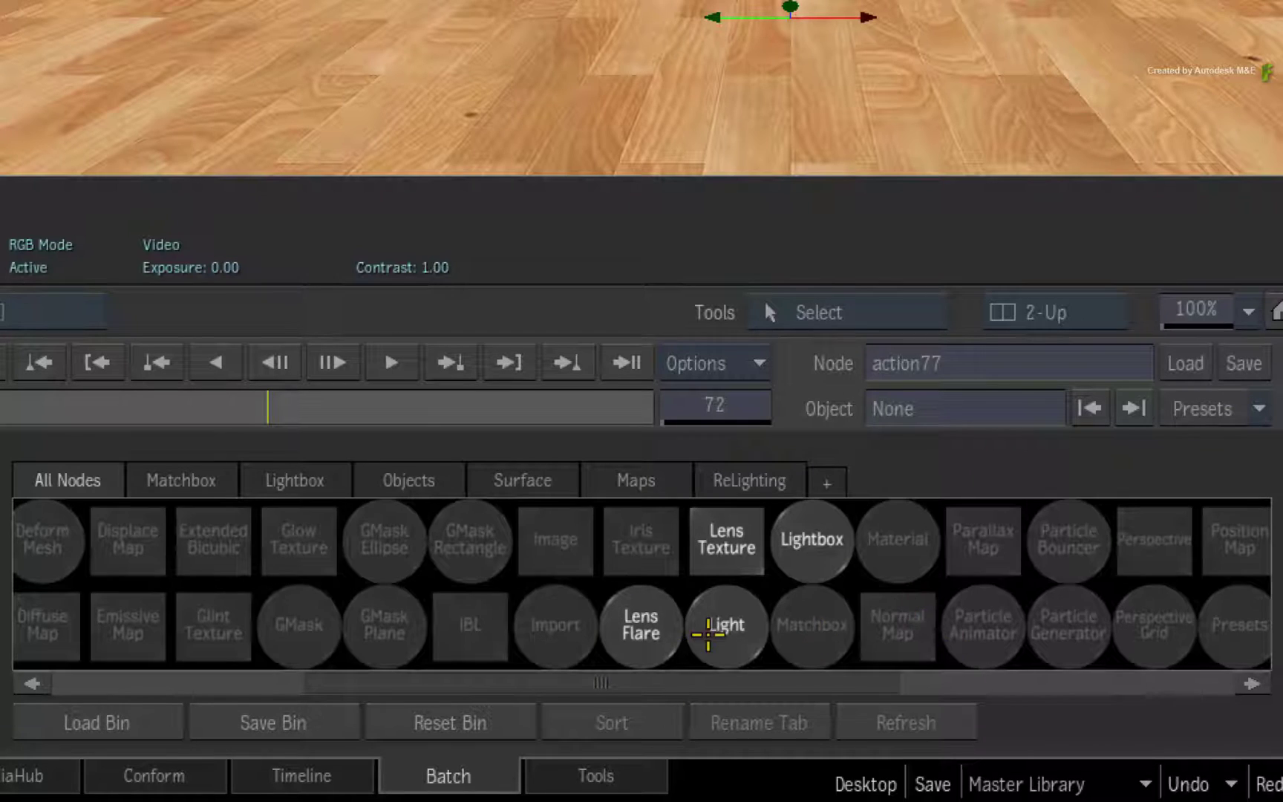
{"action": "left_click_drag", "start_coordinate": [708, 635], "coordinate": [413, 256]}
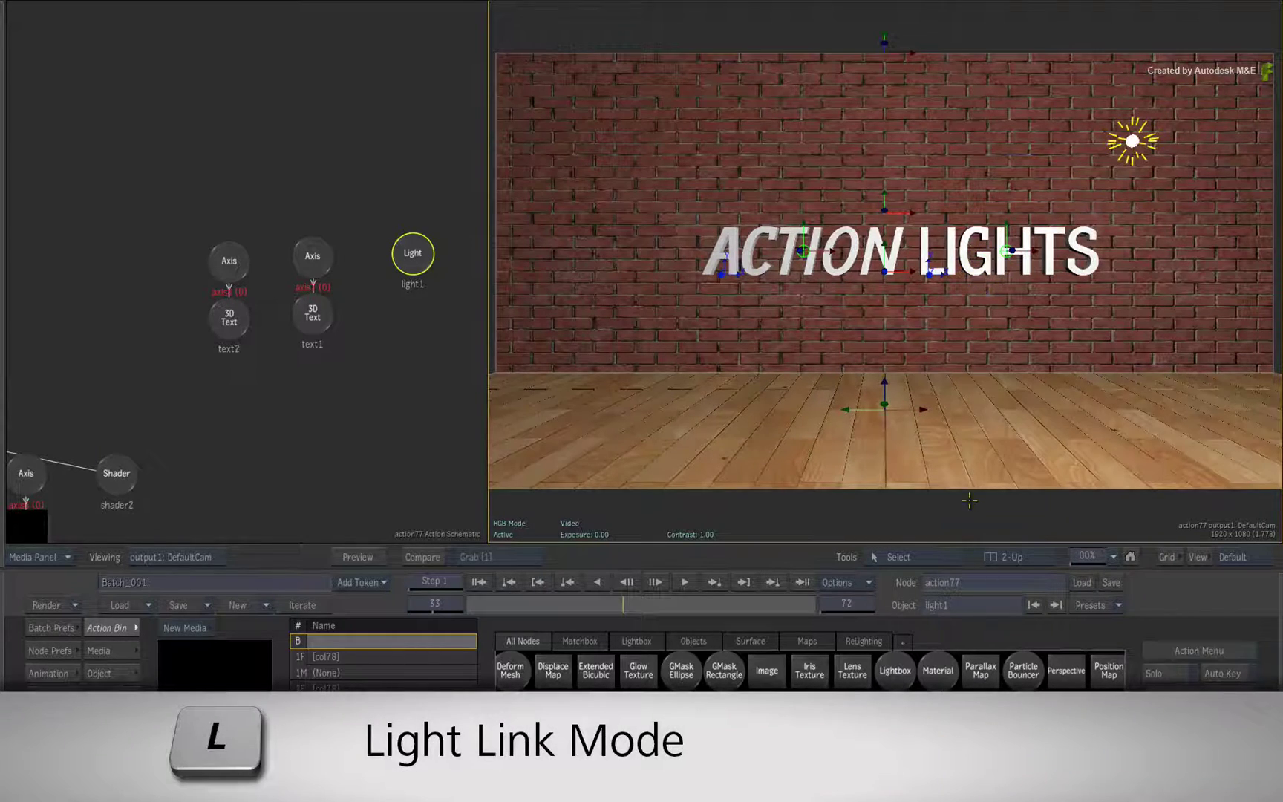
Light-link light1 to the axes of both 3D Text nodes and move it below them in the schematic
{"action": "right_click", "coordinate": [970, 500]}
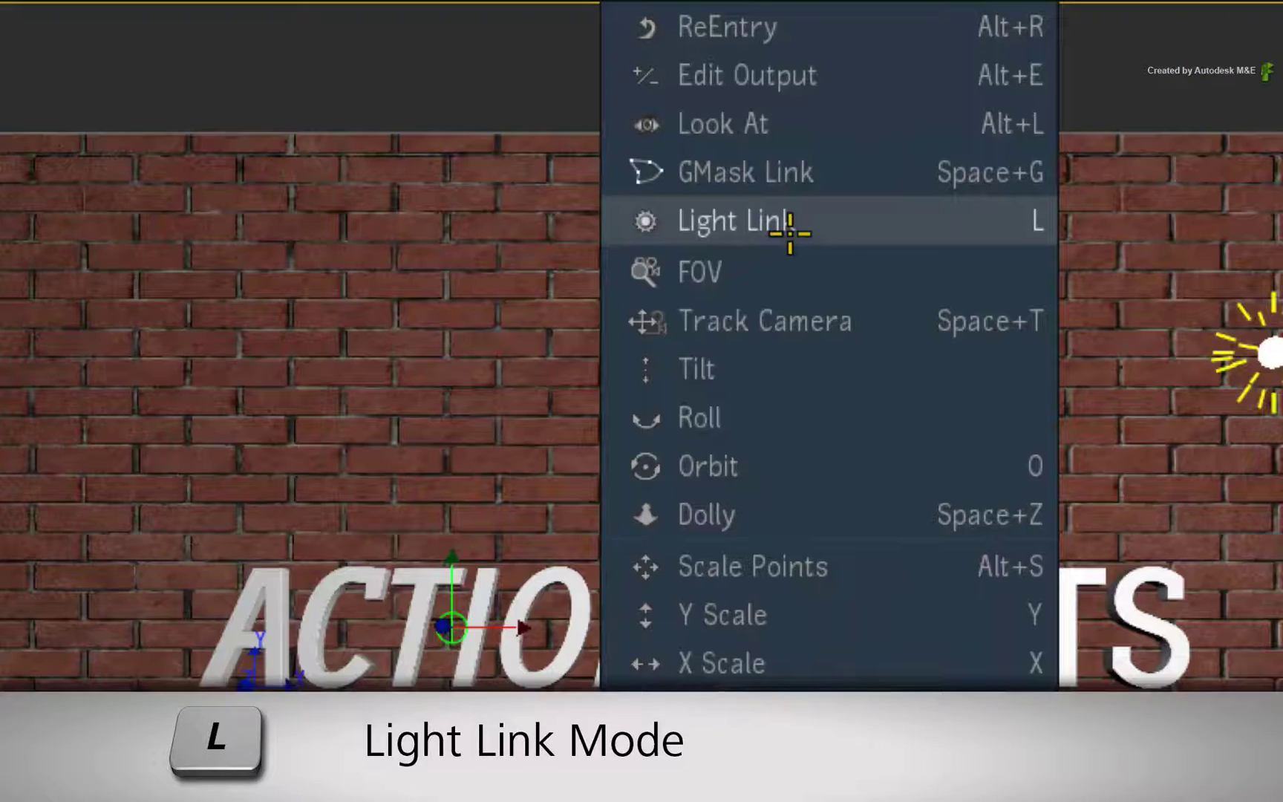
{"action": "left_click", "coordinate": [808, 215]}
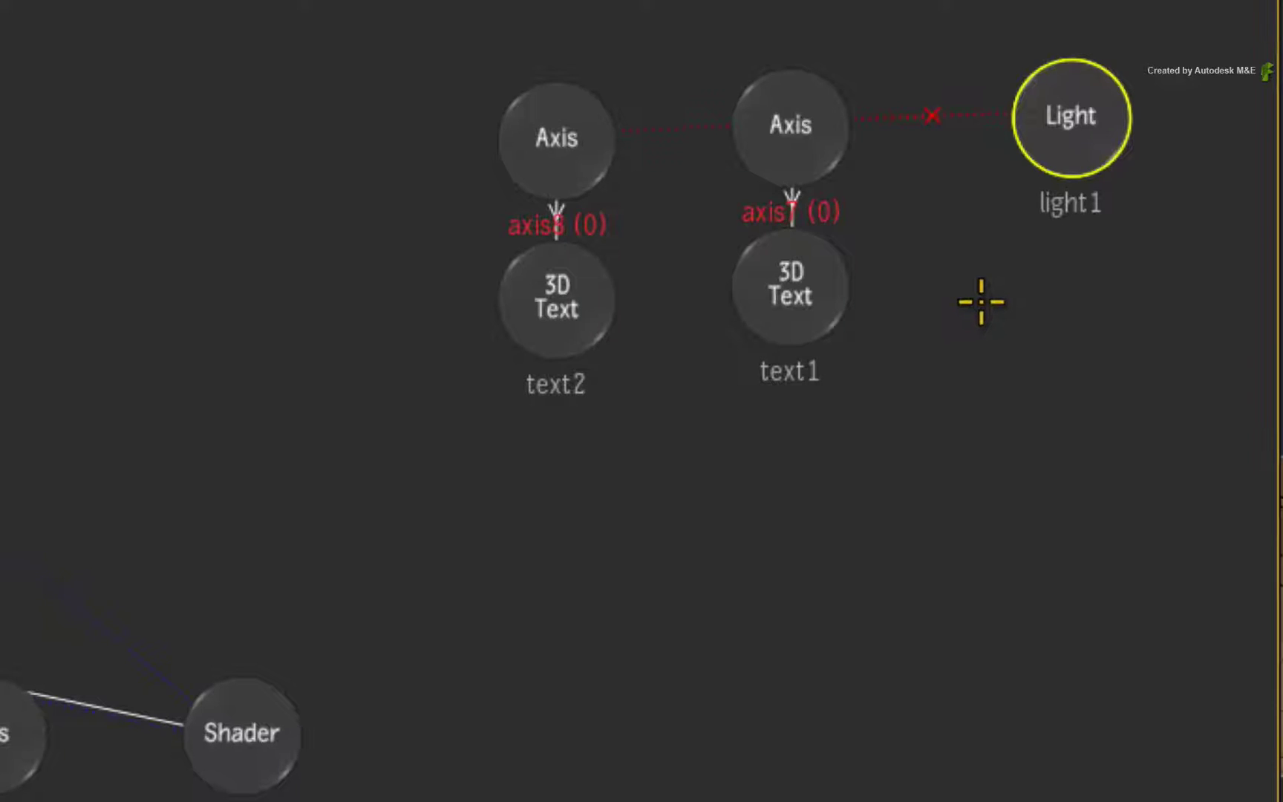
{"action": "left_click_drag", "start_coordinate": [1062, 117], "coordinate": [655, 643]}
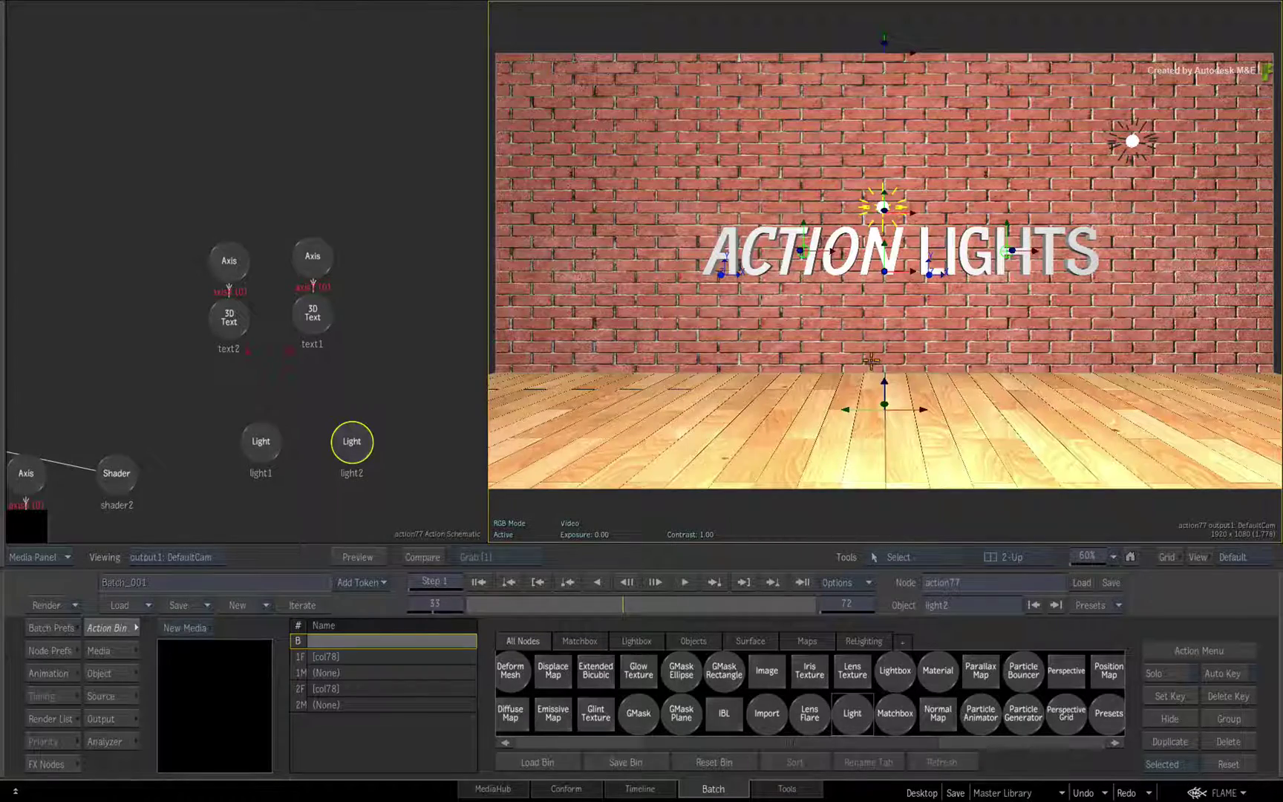
Open light2's settings and toggle its Active rendering option off and on to compare the lighting
{"action": "double_click", "coordinate": [353, 451]}
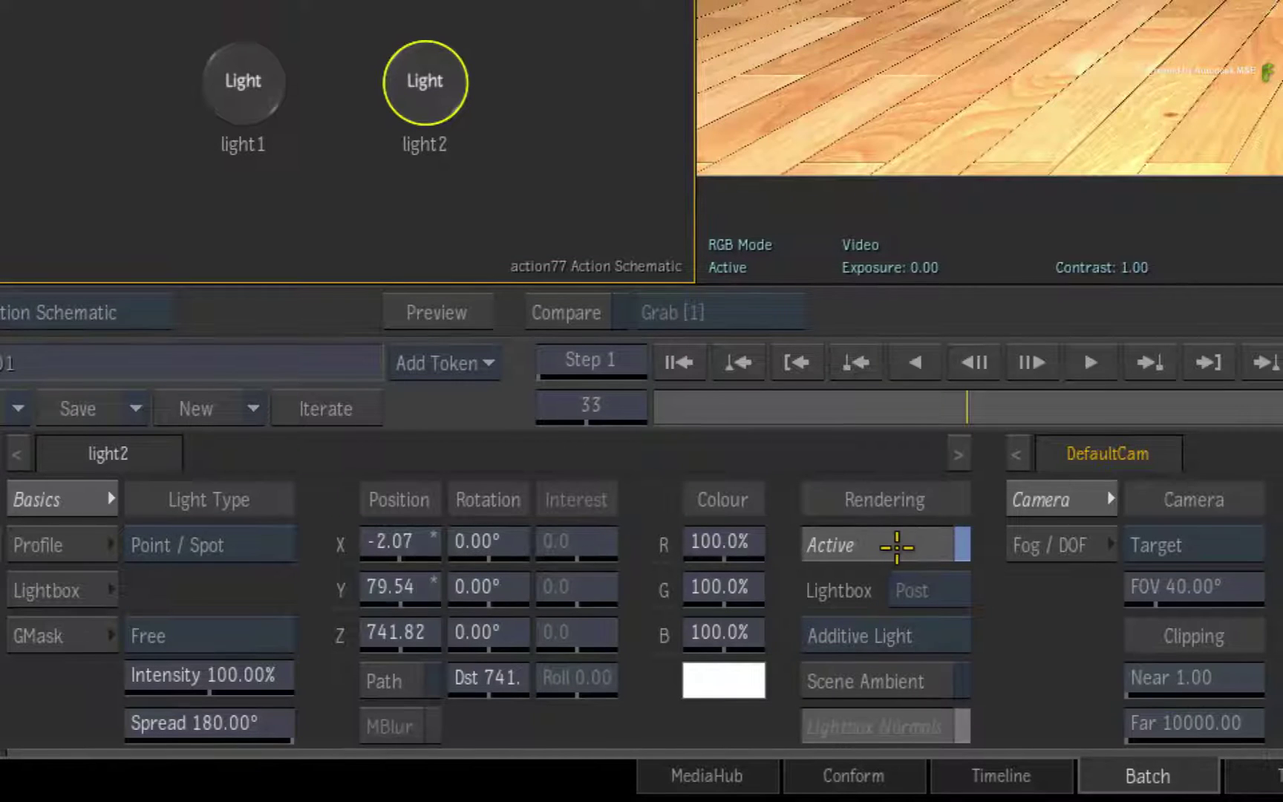
{"action": "left_click", "coordinate": [897, 547]}
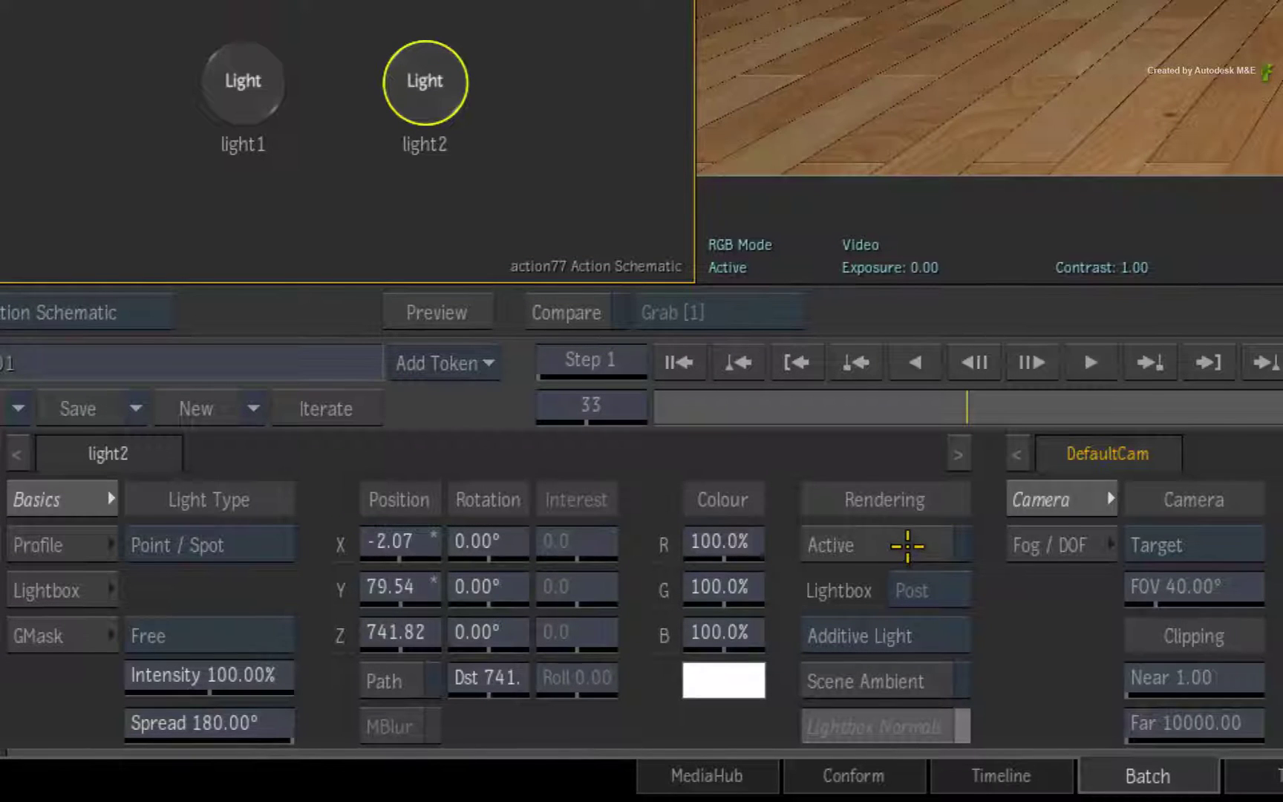
{"action": "left_click", "coordinate": [907, 546]}
{"action": "left_click", "coordinate": [907, 545]}
{"action": "left_click", "coordinate": [907, 545]}
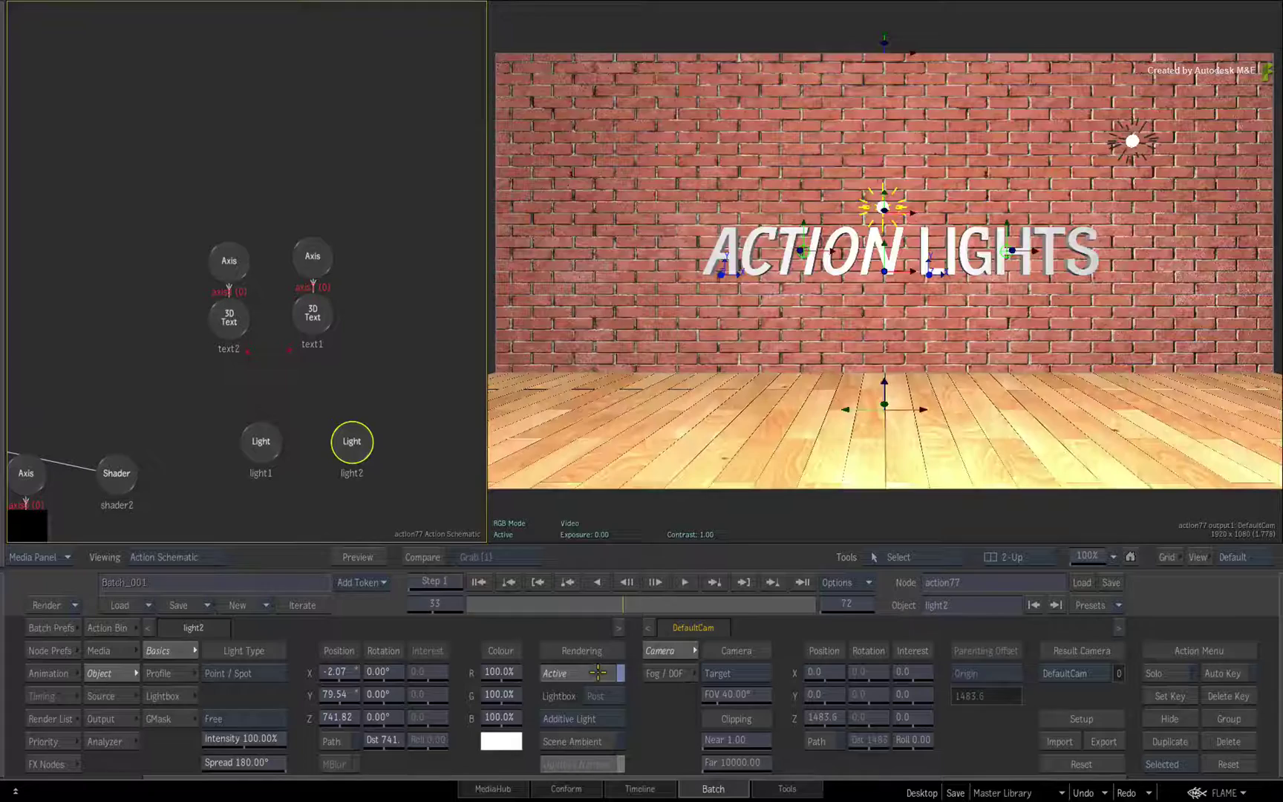
{"action": "left_click", "coordinate": [597, 672]}
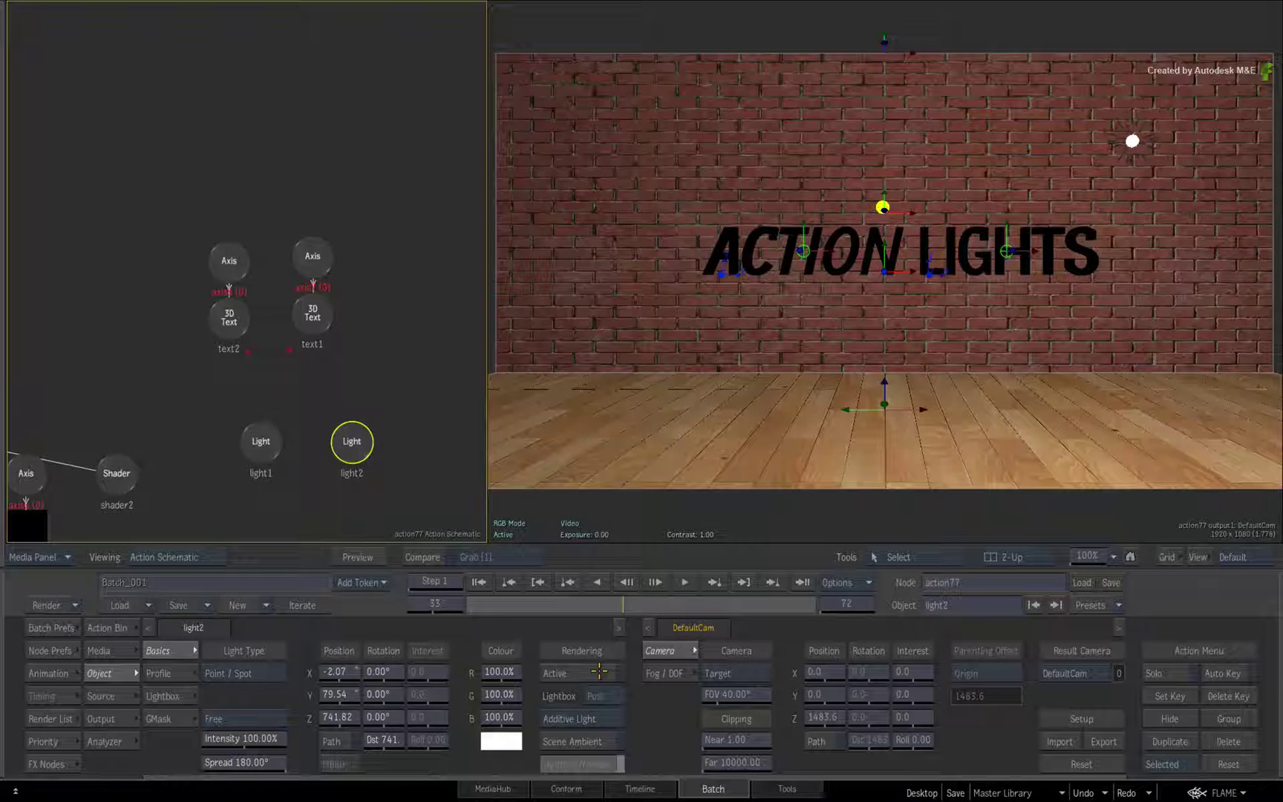
{"action": "left_click", "coordinate": [599, 671]}
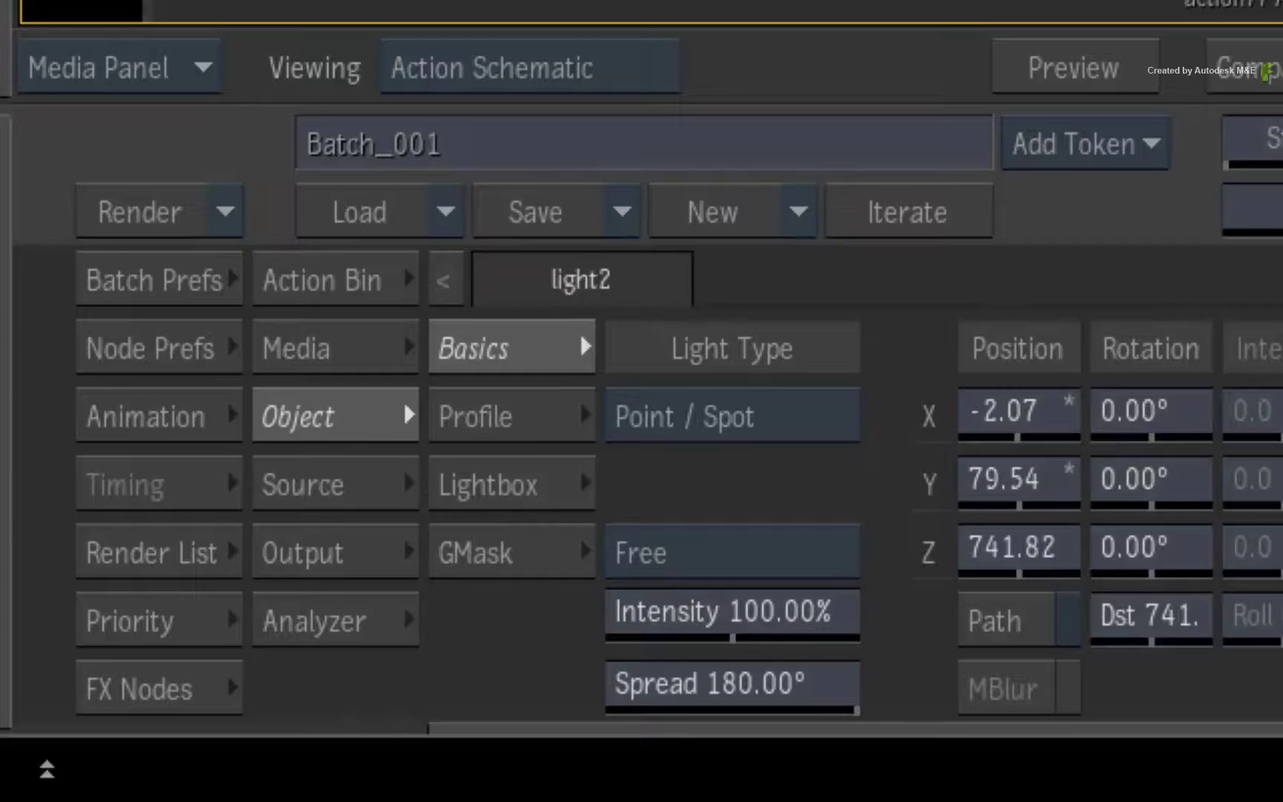
Keep light2 as a Point / Spot light and set its spread to 15°
{"action": "left_click", "coordinate": [816, 418]}
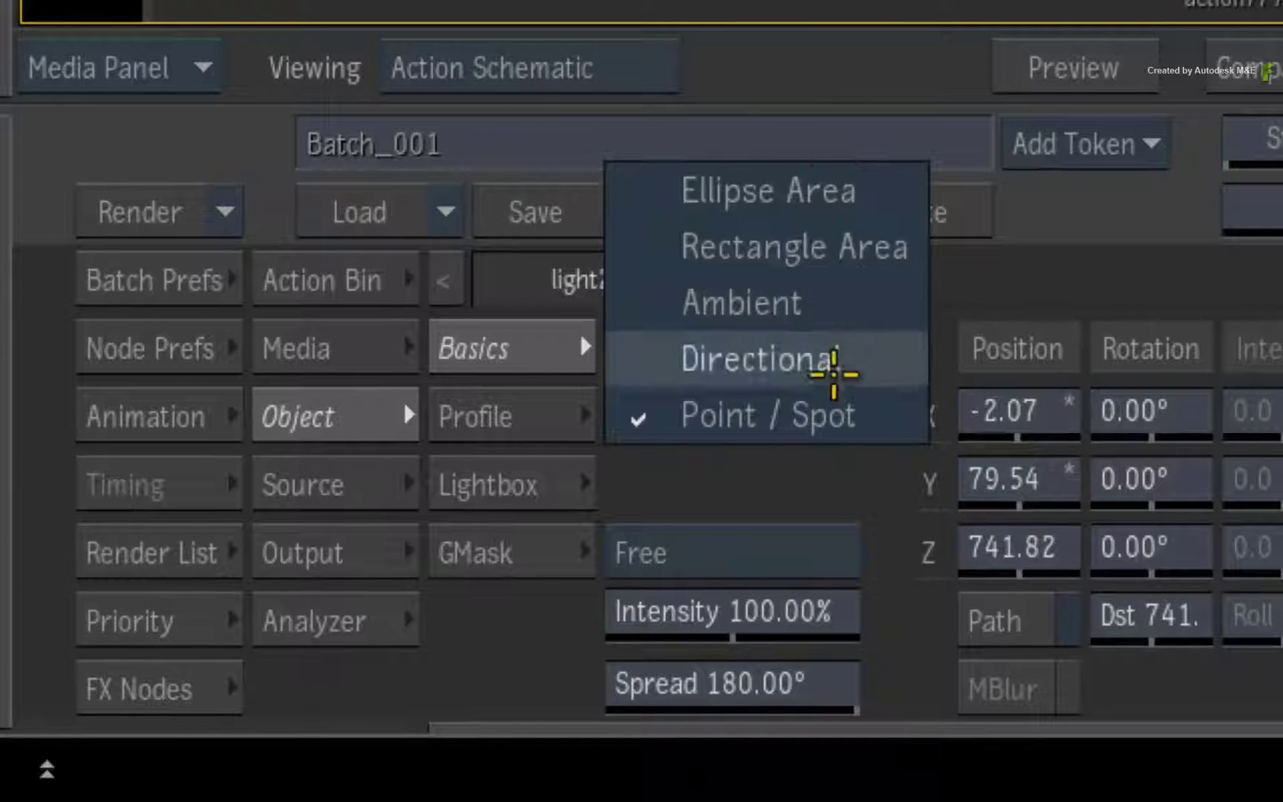
{"action": "left_click", "coordinate": [823, 416]}
{"action": "left_click_drag", "start_coordinate": [808, 680], "coordinate": [6, 653]}
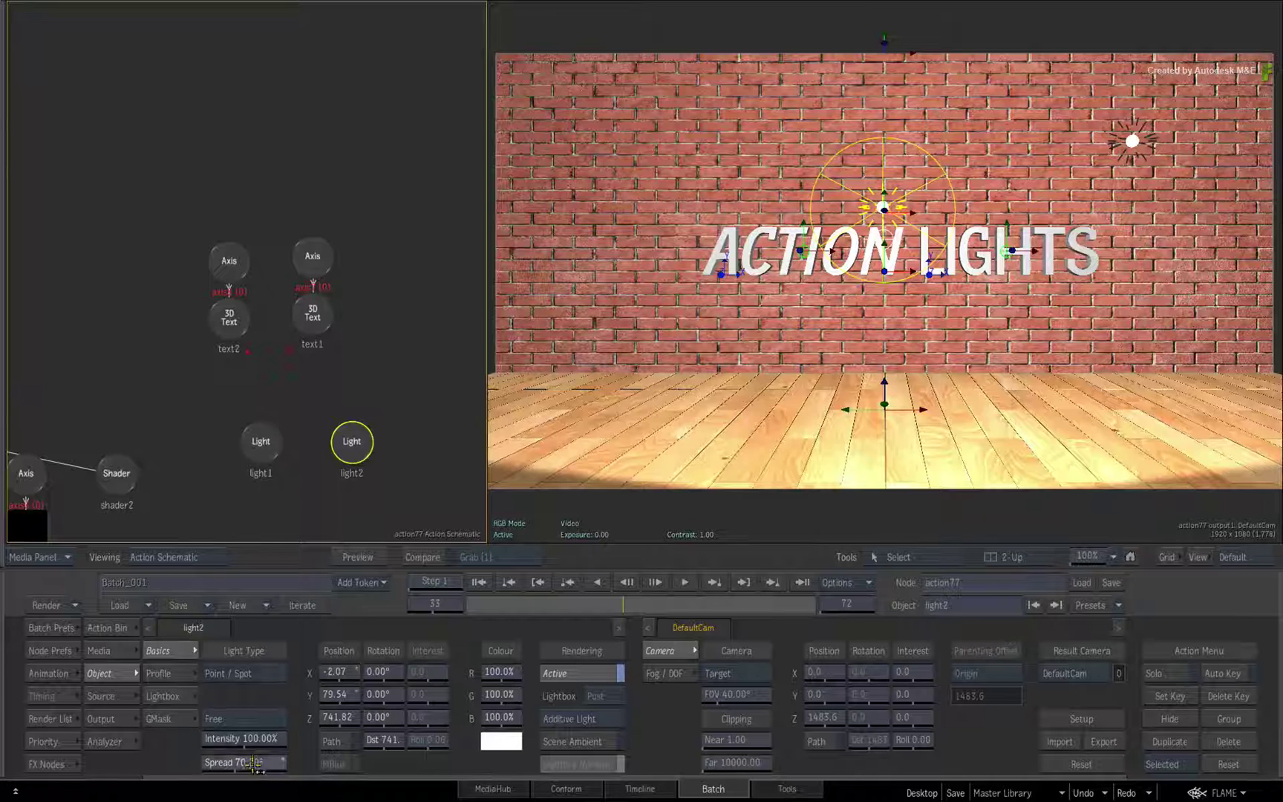
{"action": "left_click", "coordinate": [772, 684]}
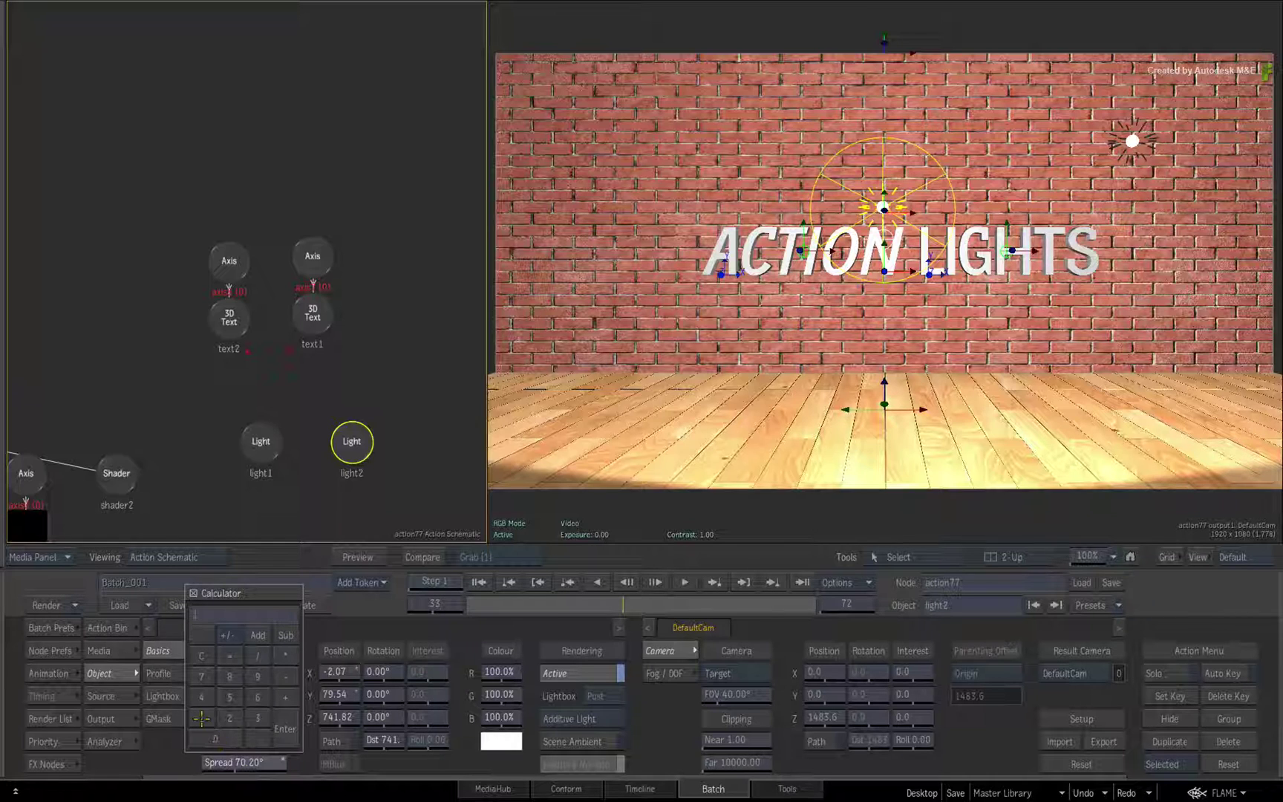
{"action": "left_click", "coordinate": [284, 730]}
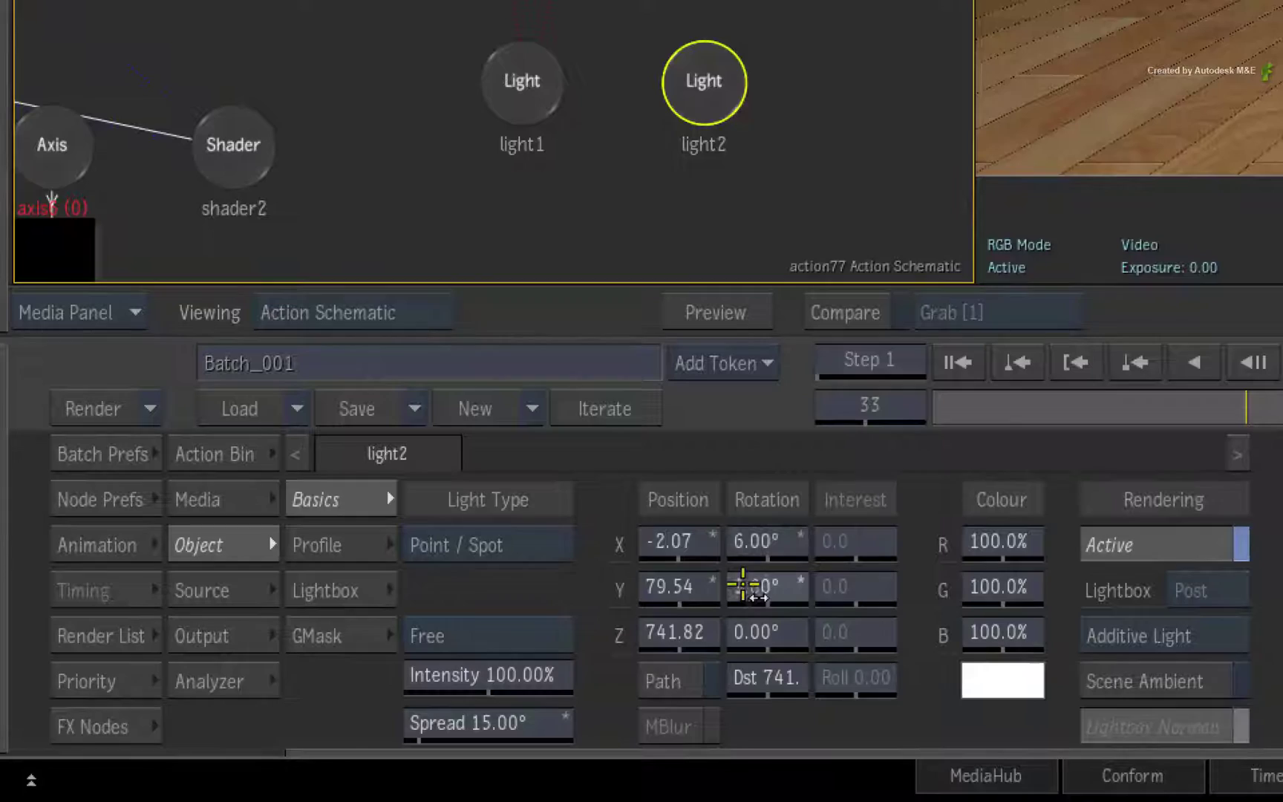
Aim light2 towards the word ACTION with an X rotation of 6° and an adjusted Y rotation
{"action": "left_click", "coordinate": [769, 544], "text": "ctrl"}
{"action": "left_click", "coordinate": [762, 589], "text": "ctrl"}
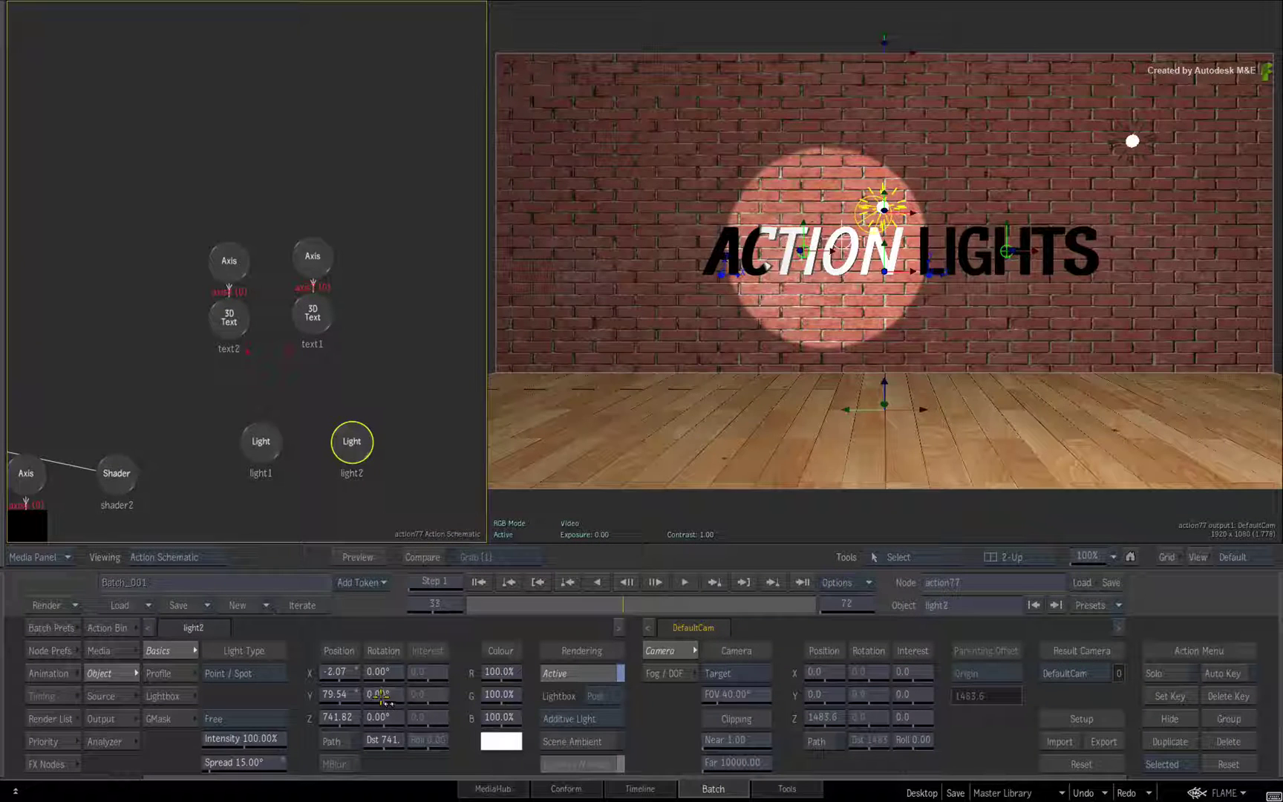
{"action": "left_click_drag", "start_coordinate": [380, 695], "coordinate": [381, 703]}
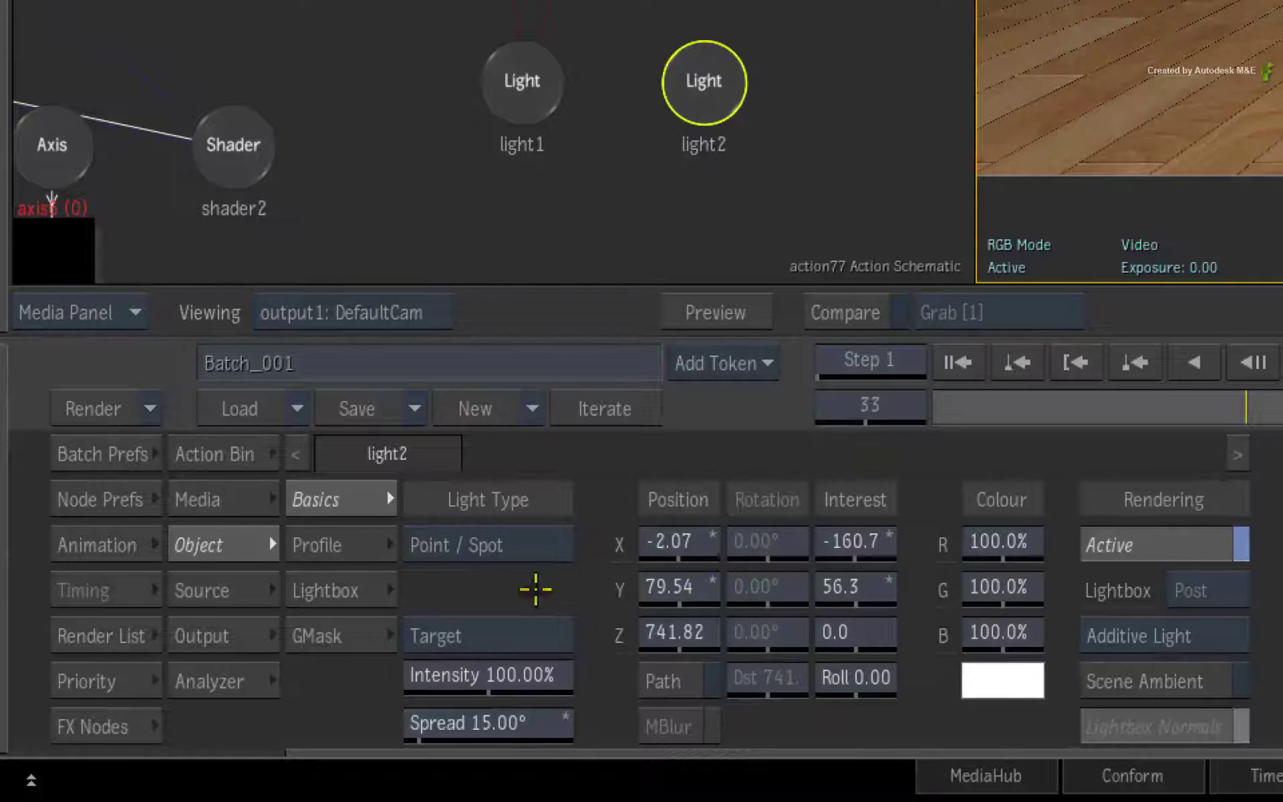
In light2's profile, keep the Parametric falloff model with Falloff In at 0% and Falloff Out at 69%
{"action": "left_click", "coordinate": [181, 673]}
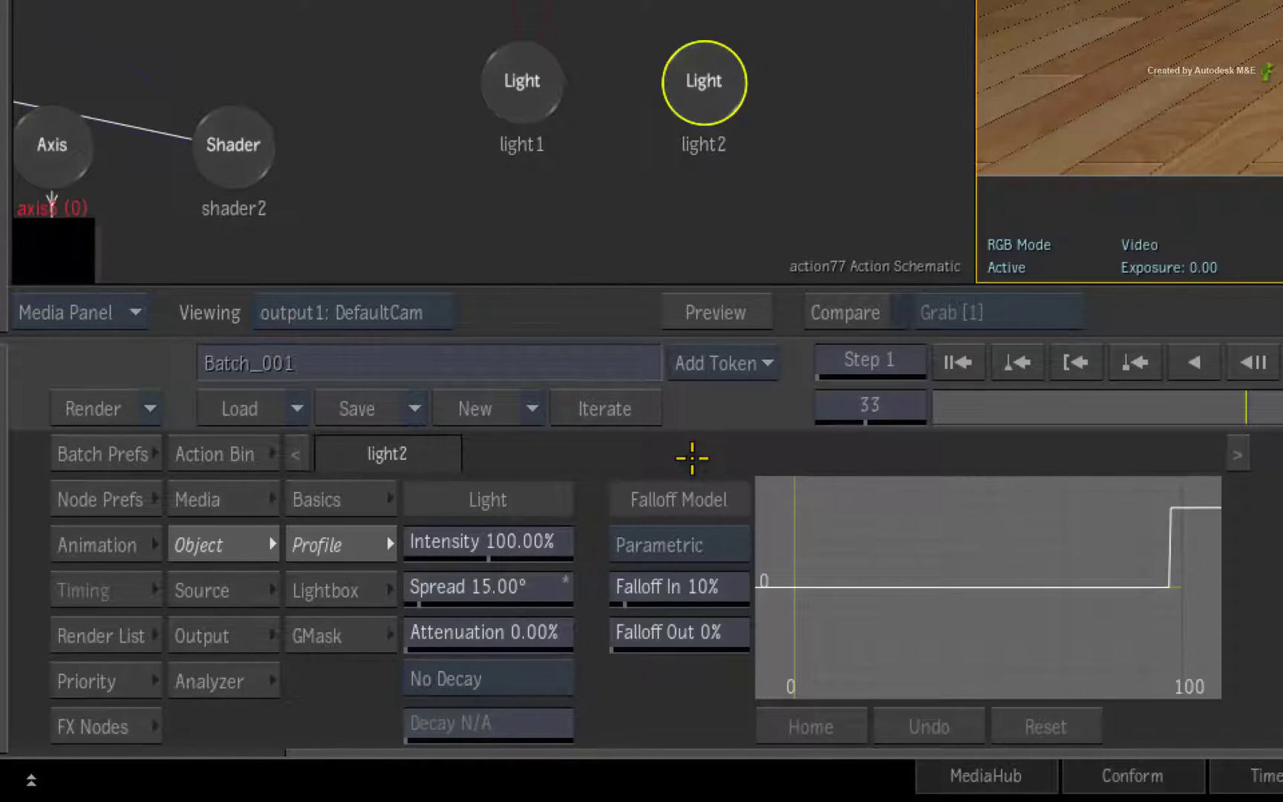
{"action": "left_click", "coordinate": [714, 543]}
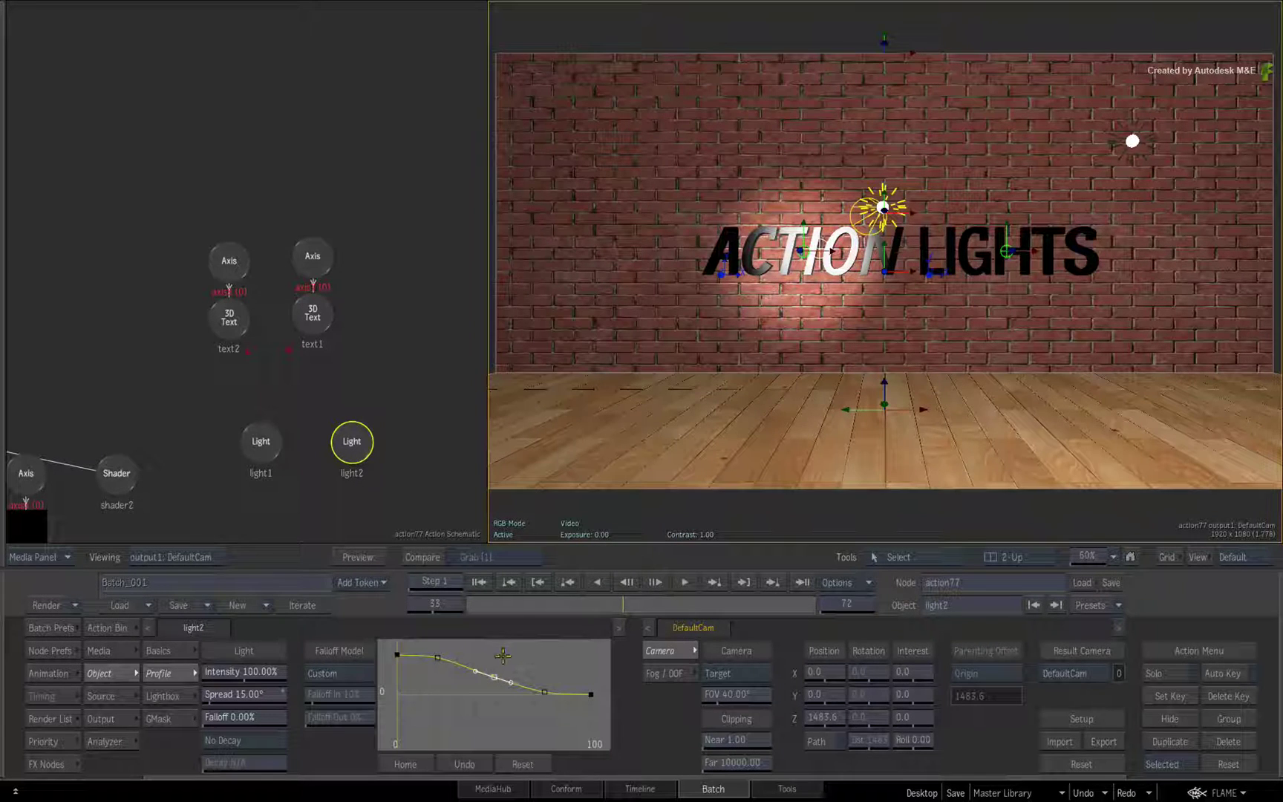
{"action": "left_click", "coordinate": [352, 672]}
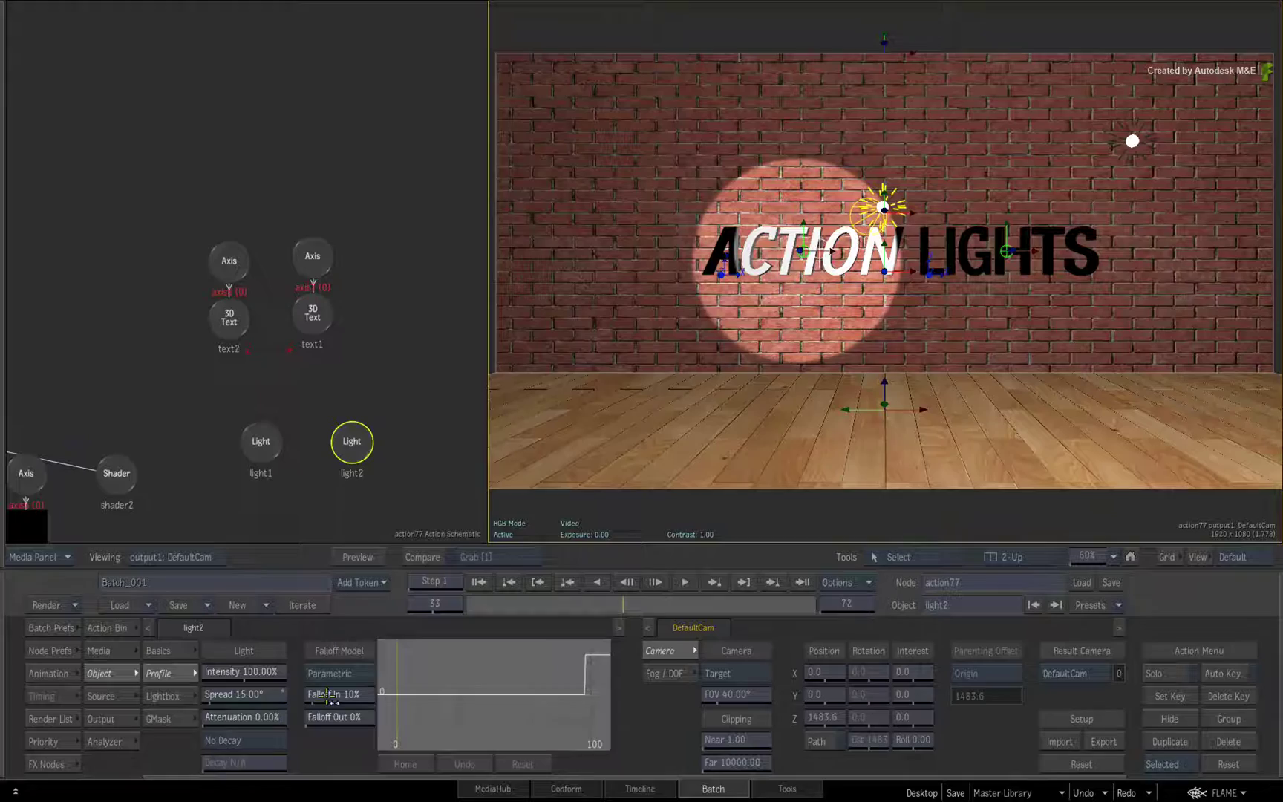
{"action": "left_click_drag", "start_coordinate": [324, 716], "coordinate": [346, 717]}
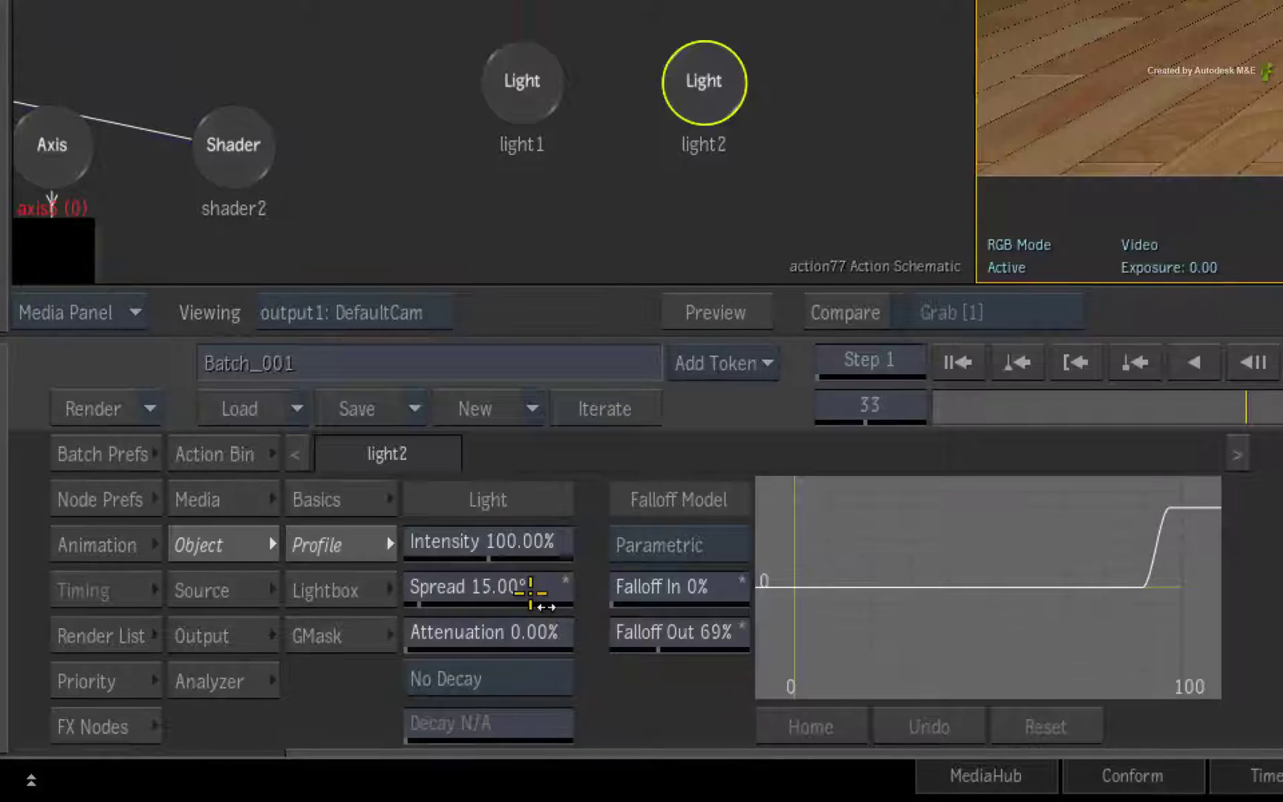
Set light2's spread to 13.20° and attenuation to 30%, using Linear Decay with a decay of 3.50
{"action": "left_click_drag", "start_coordinate": [530, 590], "coordinate": [513, 588]}
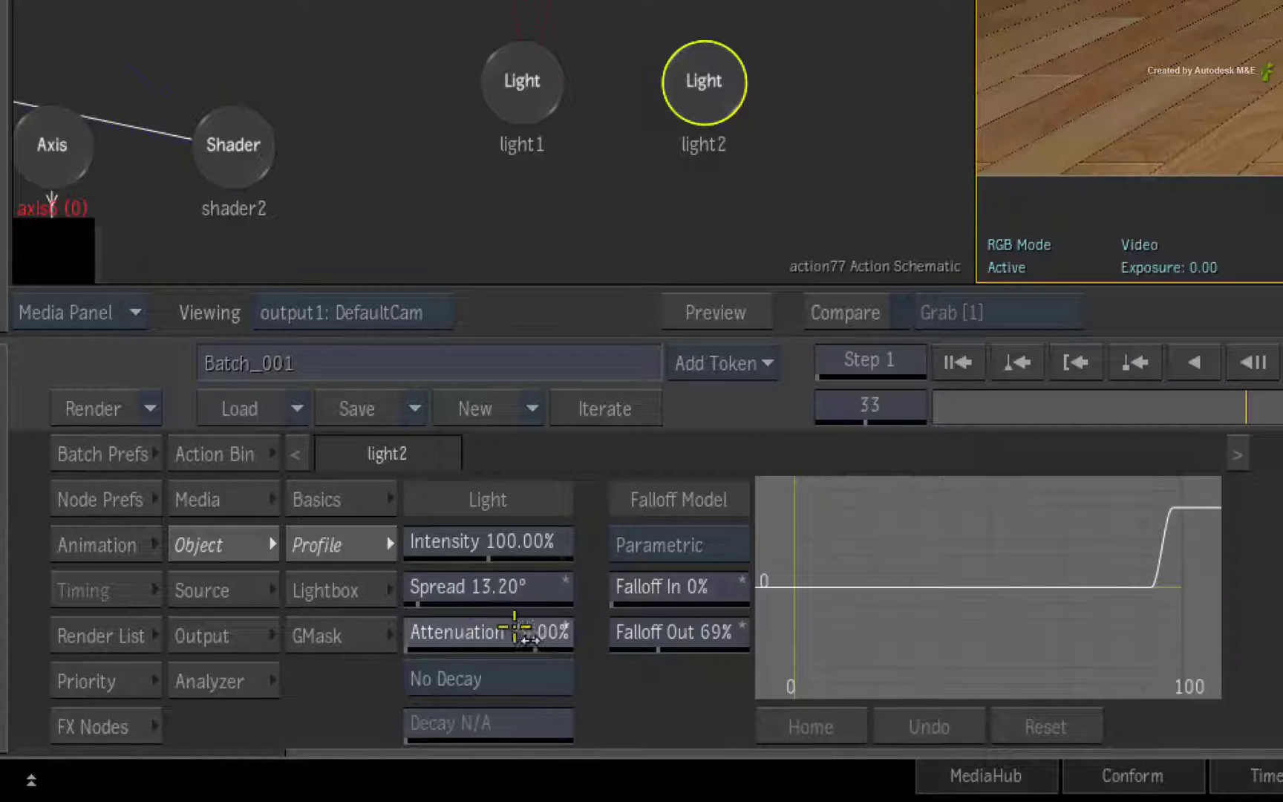
{"action": "left_click_drag", "start_coordinate": [514, 627], "coordinate": [434, 627]}
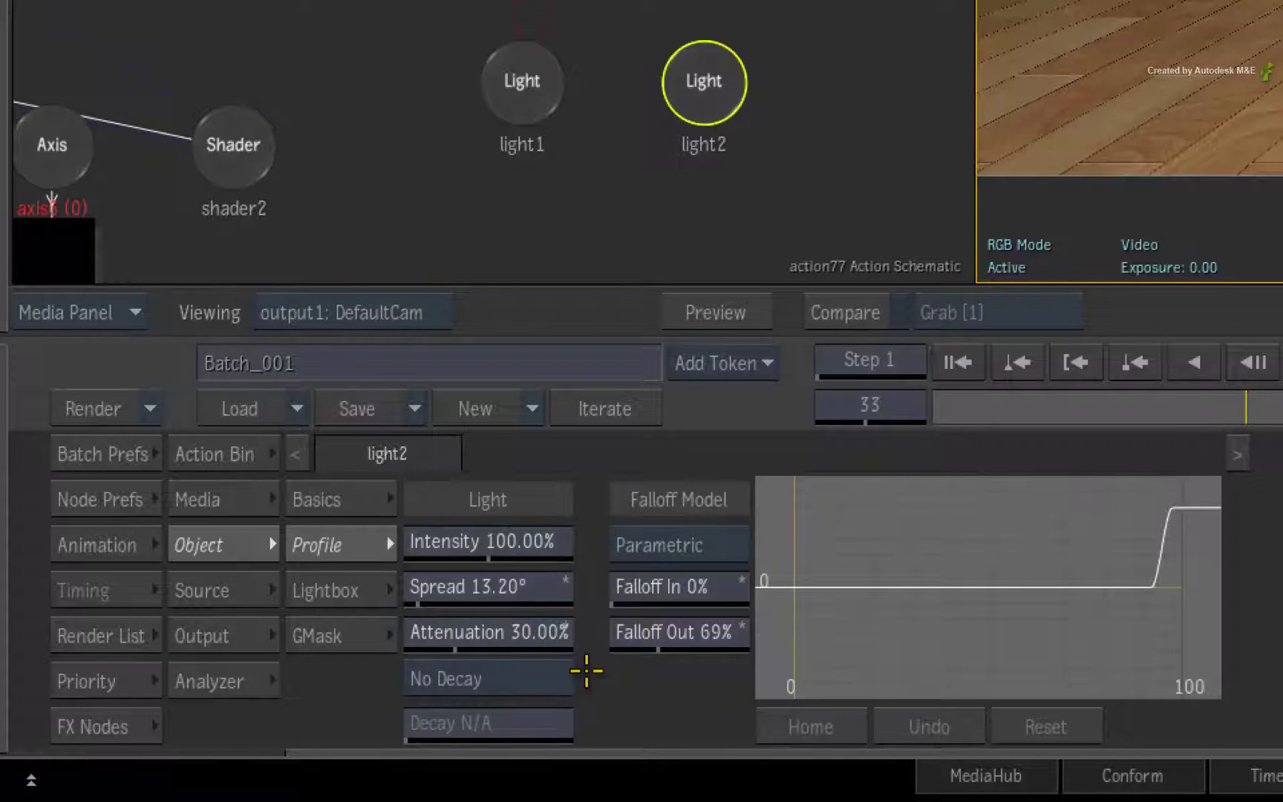
{"action": "left_click", "coordinate": [569, 677]}
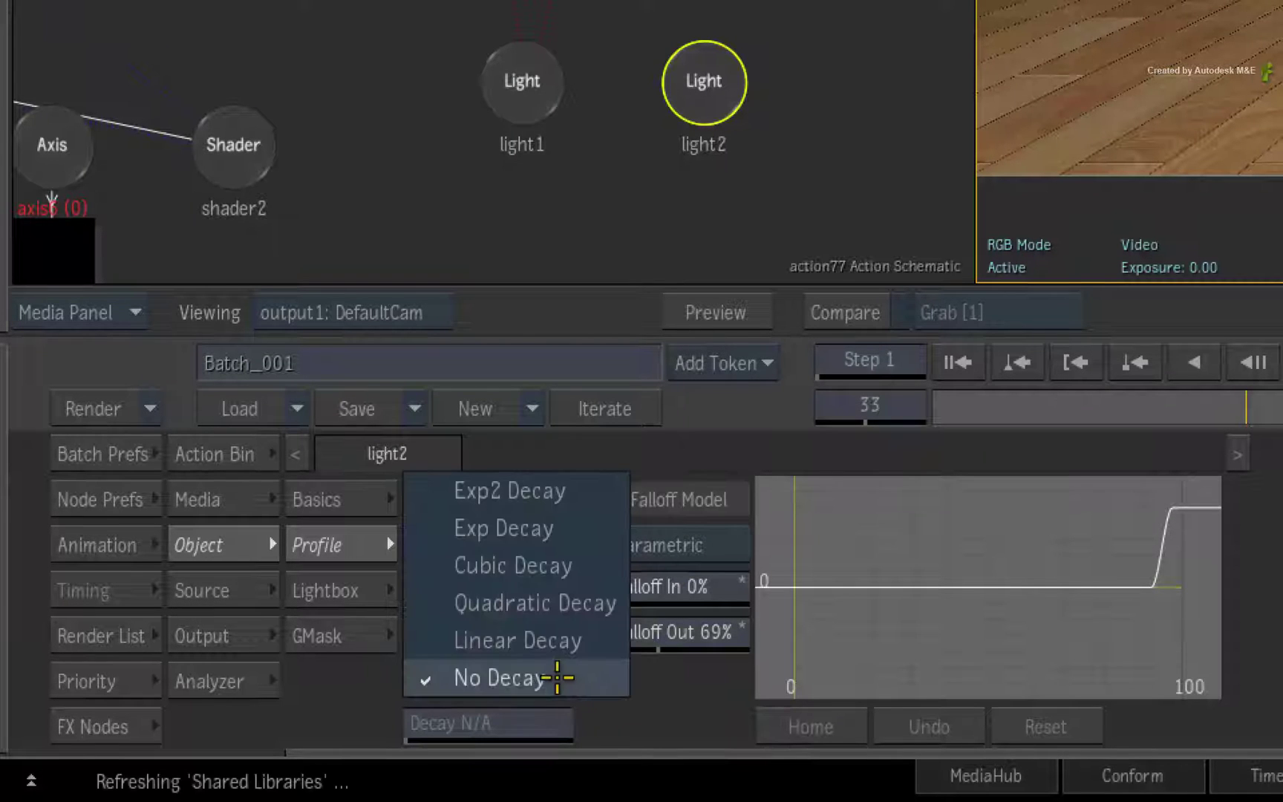
{"action": "left_click", "coordinate": [573, 641]}
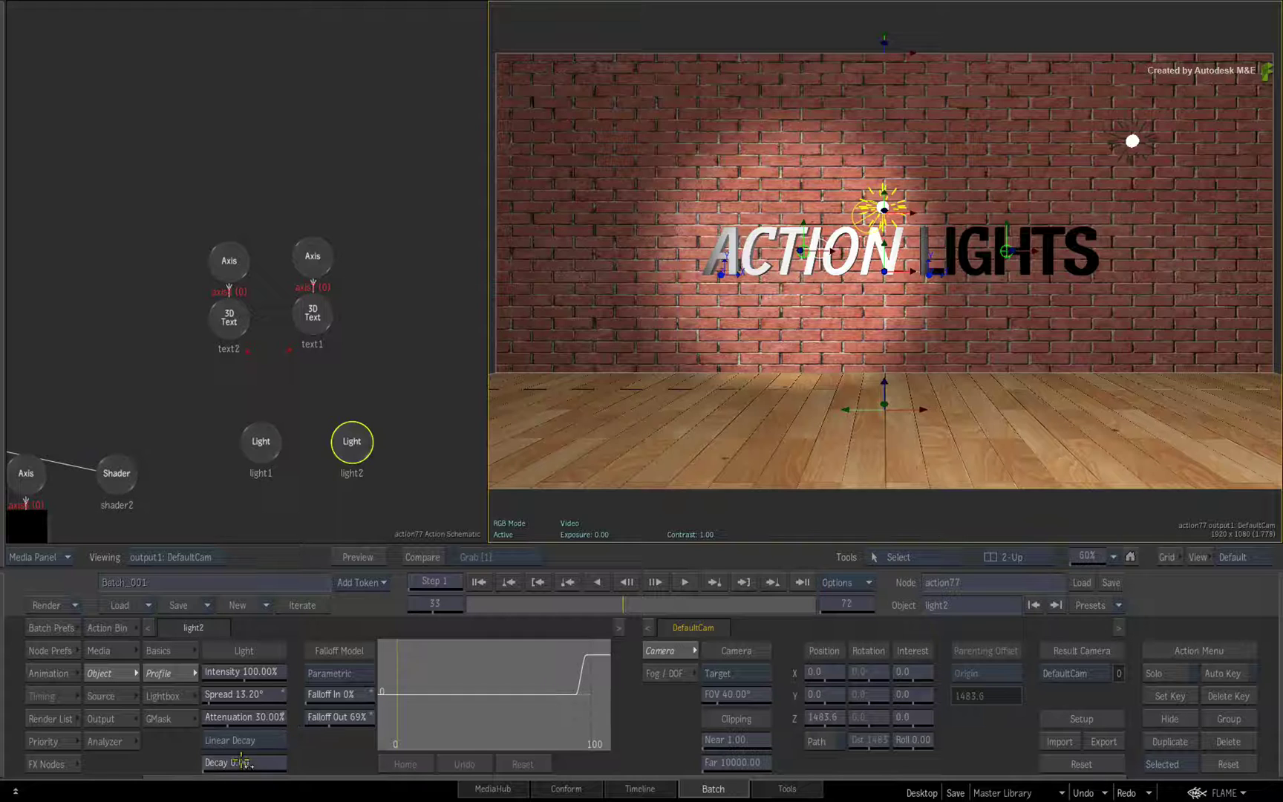
{"action": "left_click_drag", "start_coordinate": [253, 756], "coordinate": [265, 760]}
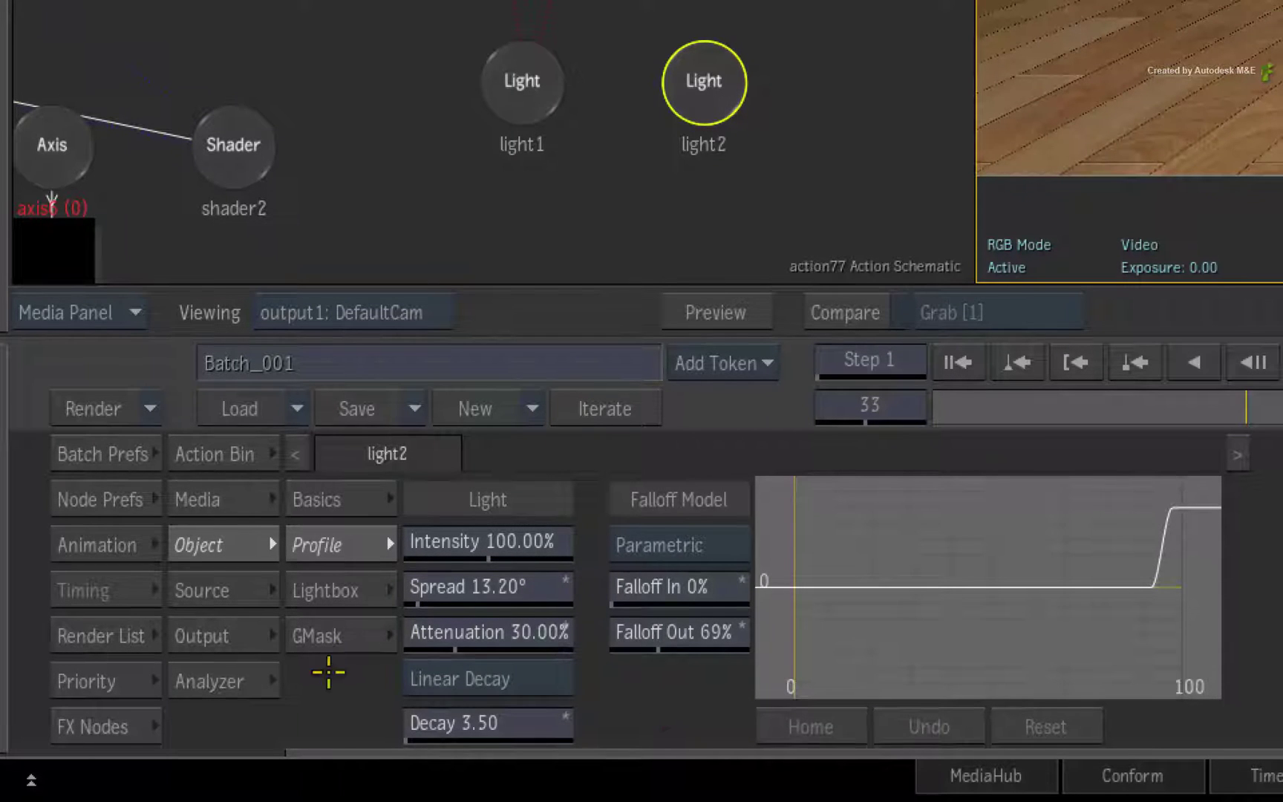
Link light2 to the text2 axis with a Look At connection so the spotlight targets the word ACTION
{"action": "left_click", "coordinate": [351, 499]}
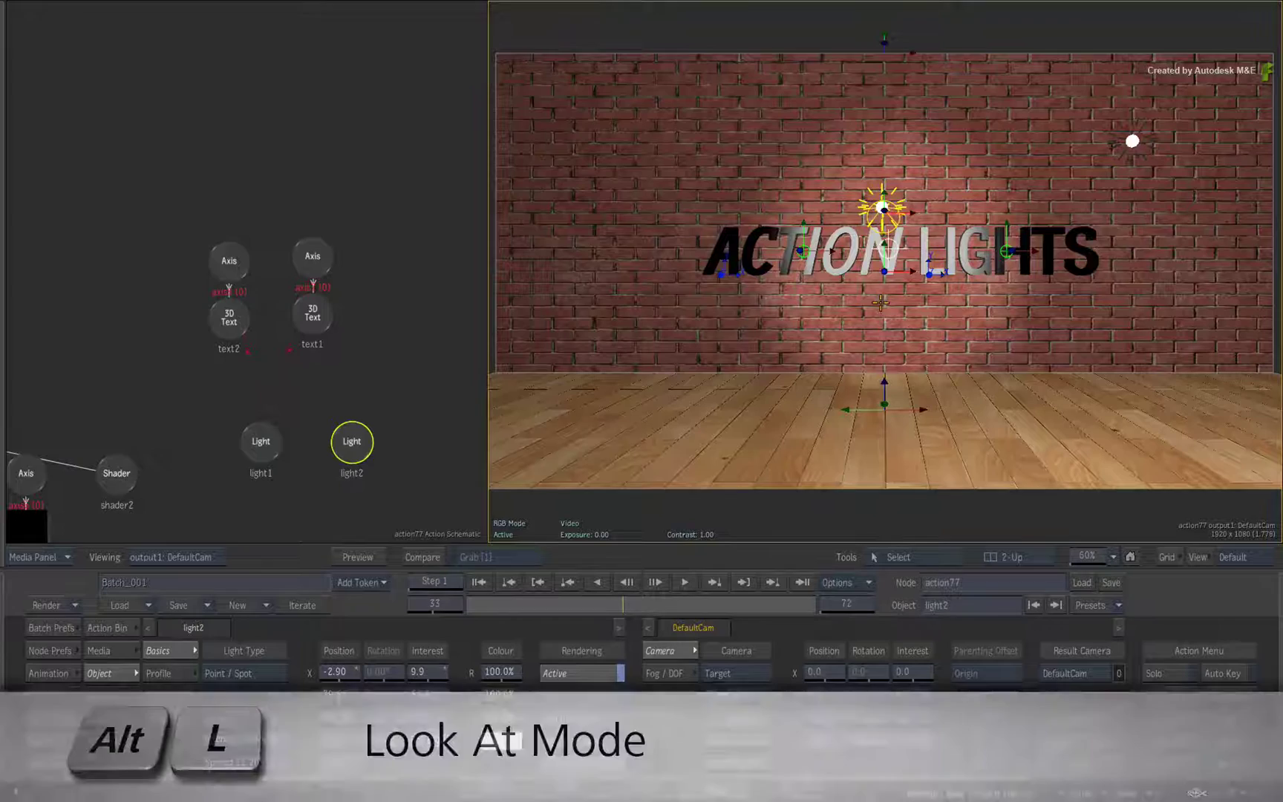
{"action": "left_click", "coordinate": [937, 555]}
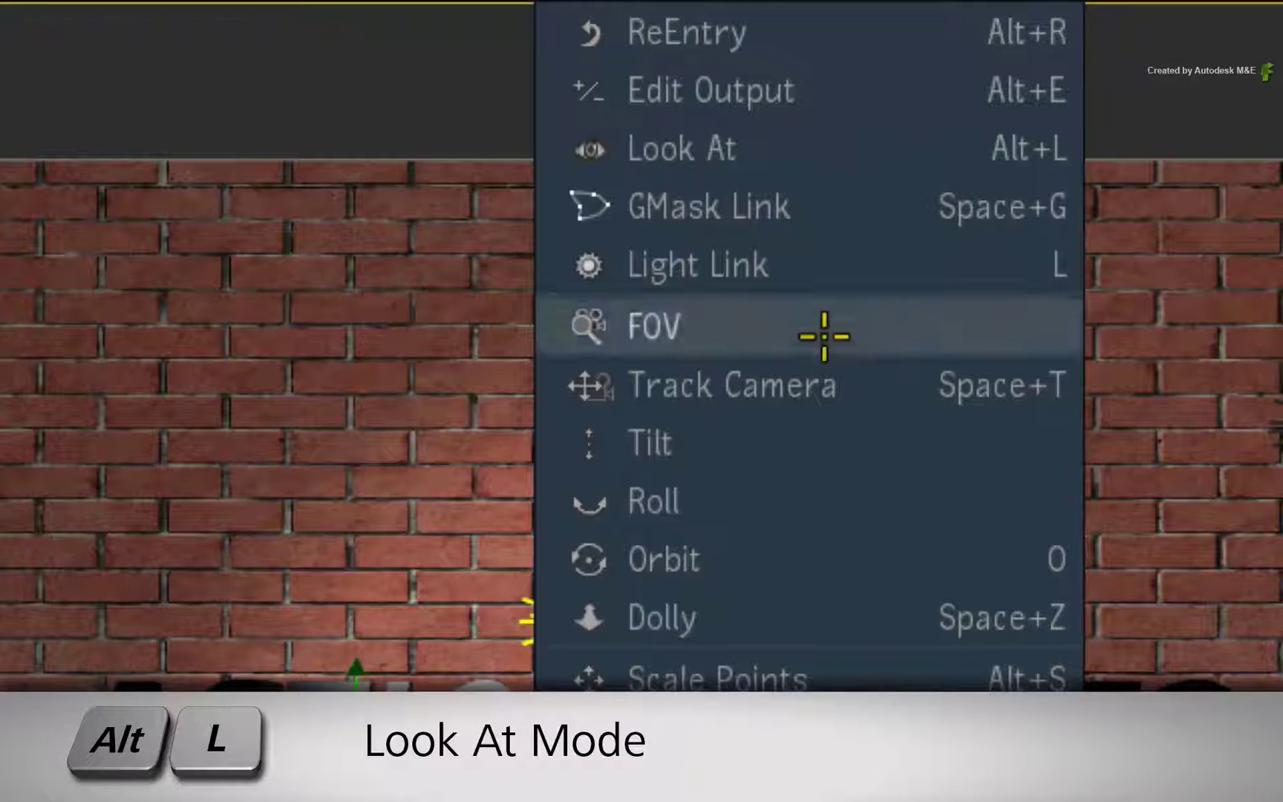
{"action": "left_click", "coordinate": [870, 143]}
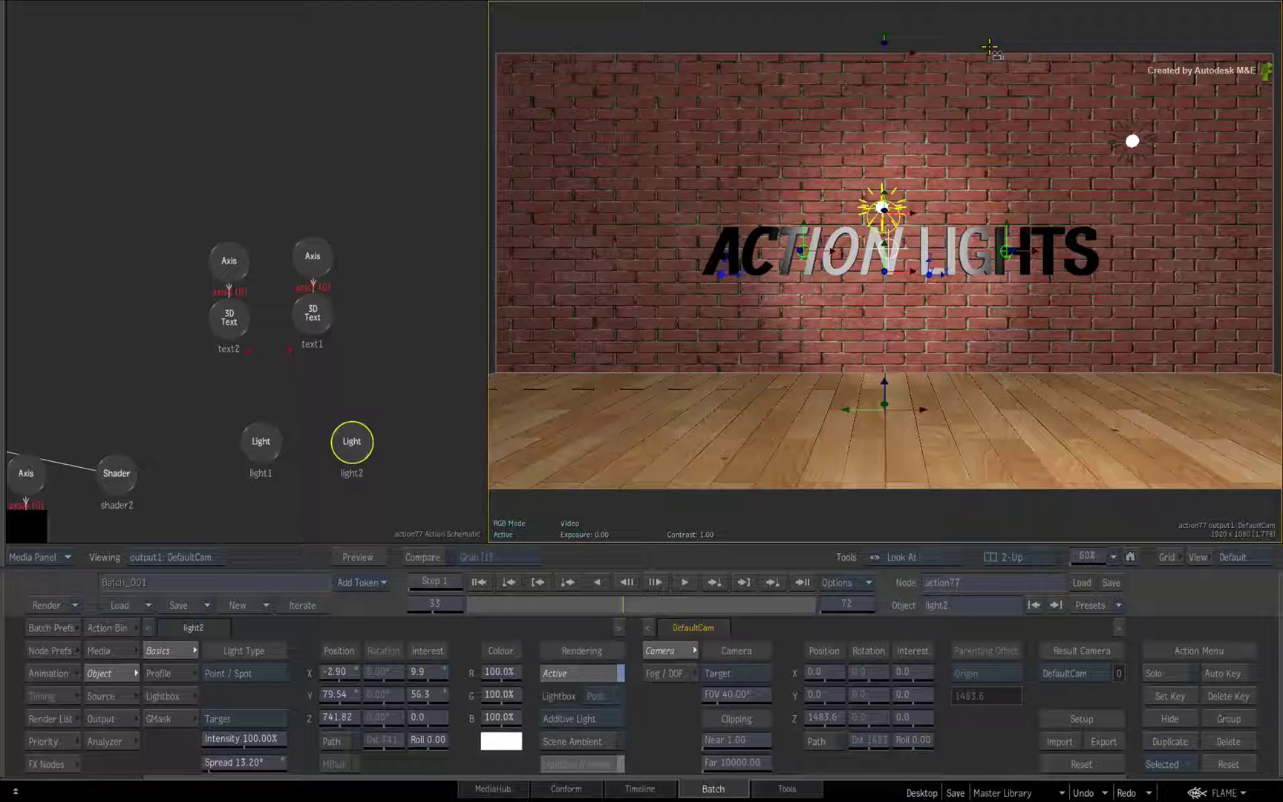
{"action": "left_click", "coordinate": [351, 441]}
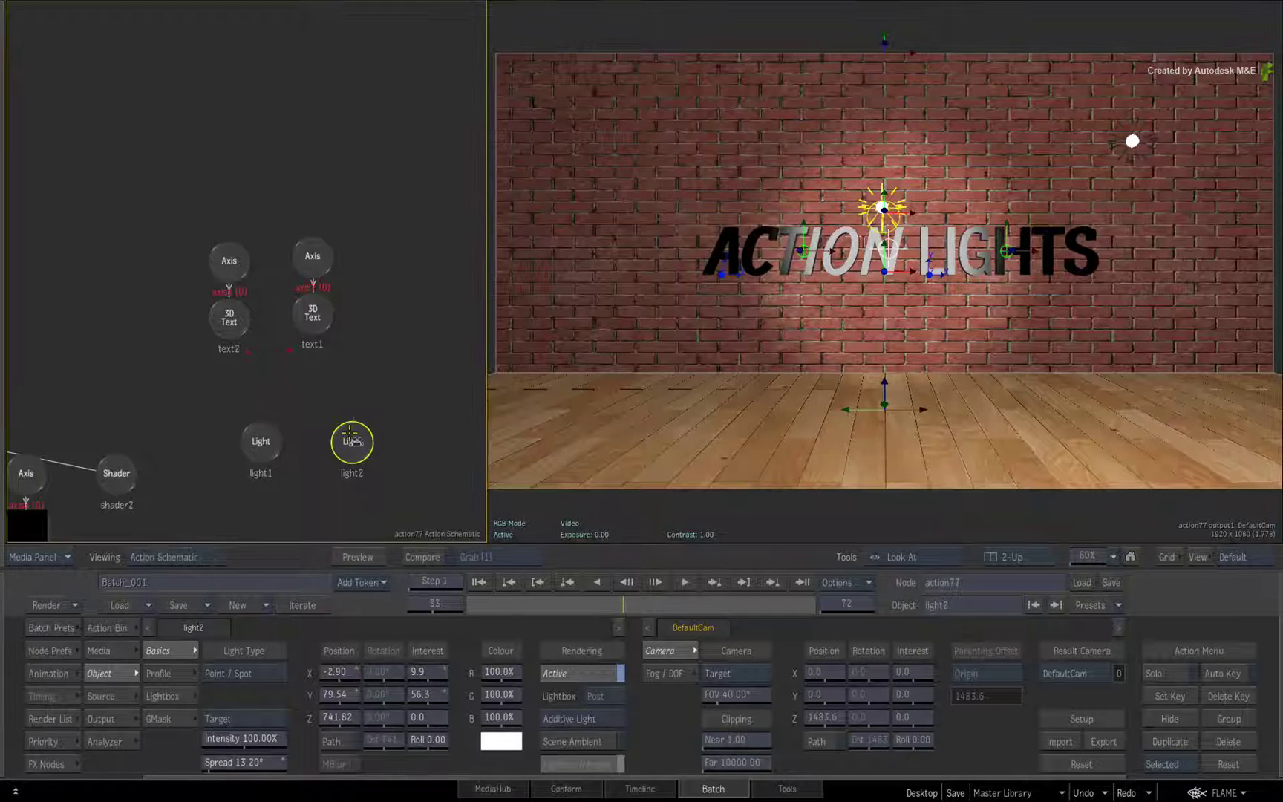
{"action": "left_click_drag", "start_coordinate": [253, 308], "coordinate": [232, 269]}
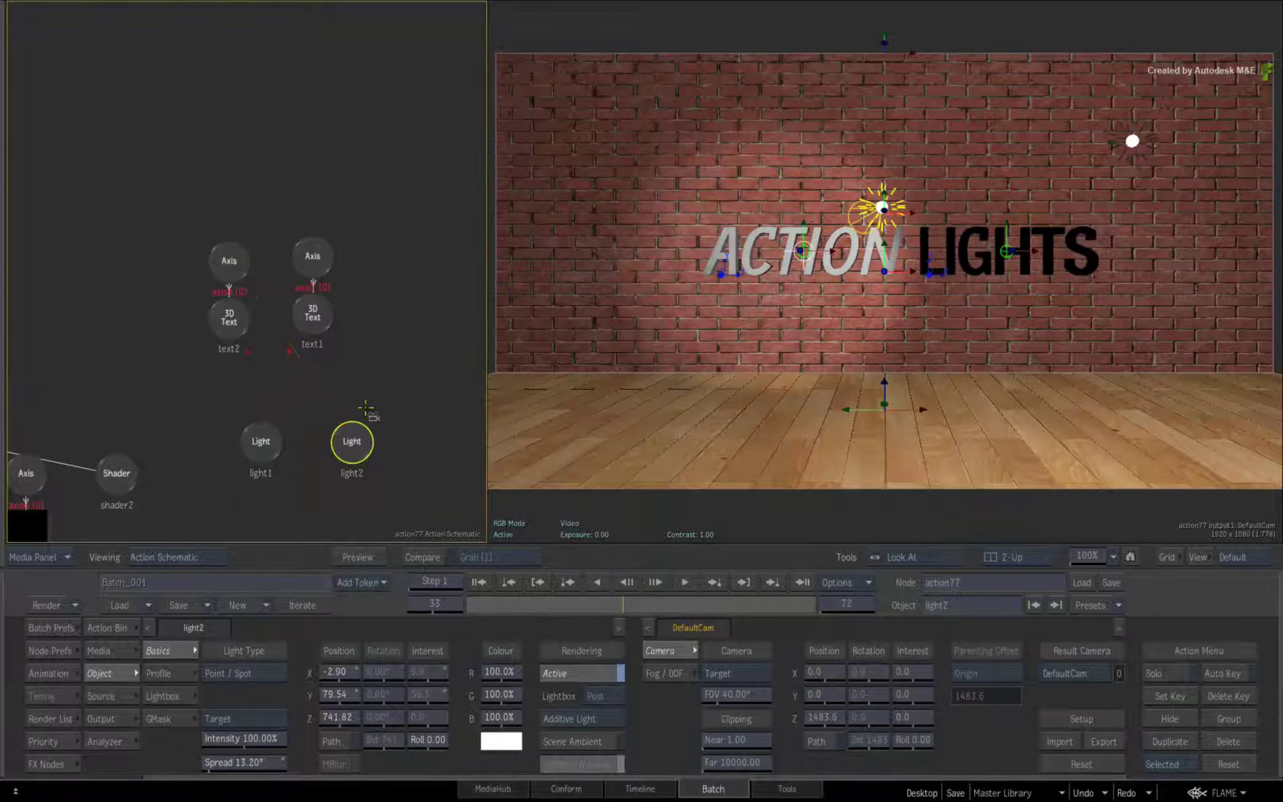
Move light2 above the text axes and, with Auto Key on, keyframe its Look At link to the text2 axis at frame 24
{"action": "left_click_drag", "start_coordinate": [353, 441], "coordinate": [274, 173]}
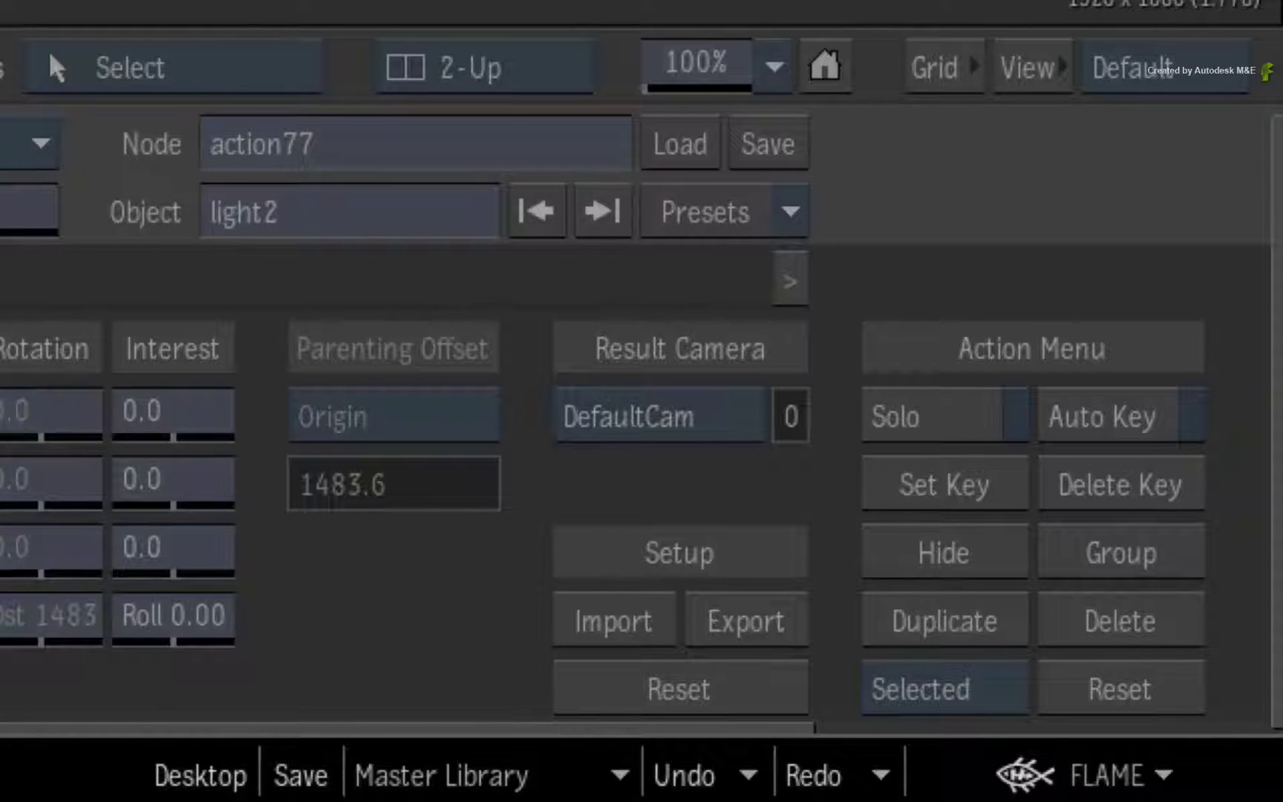
{"action": "left_click", "coordinate": [1071, 415]}
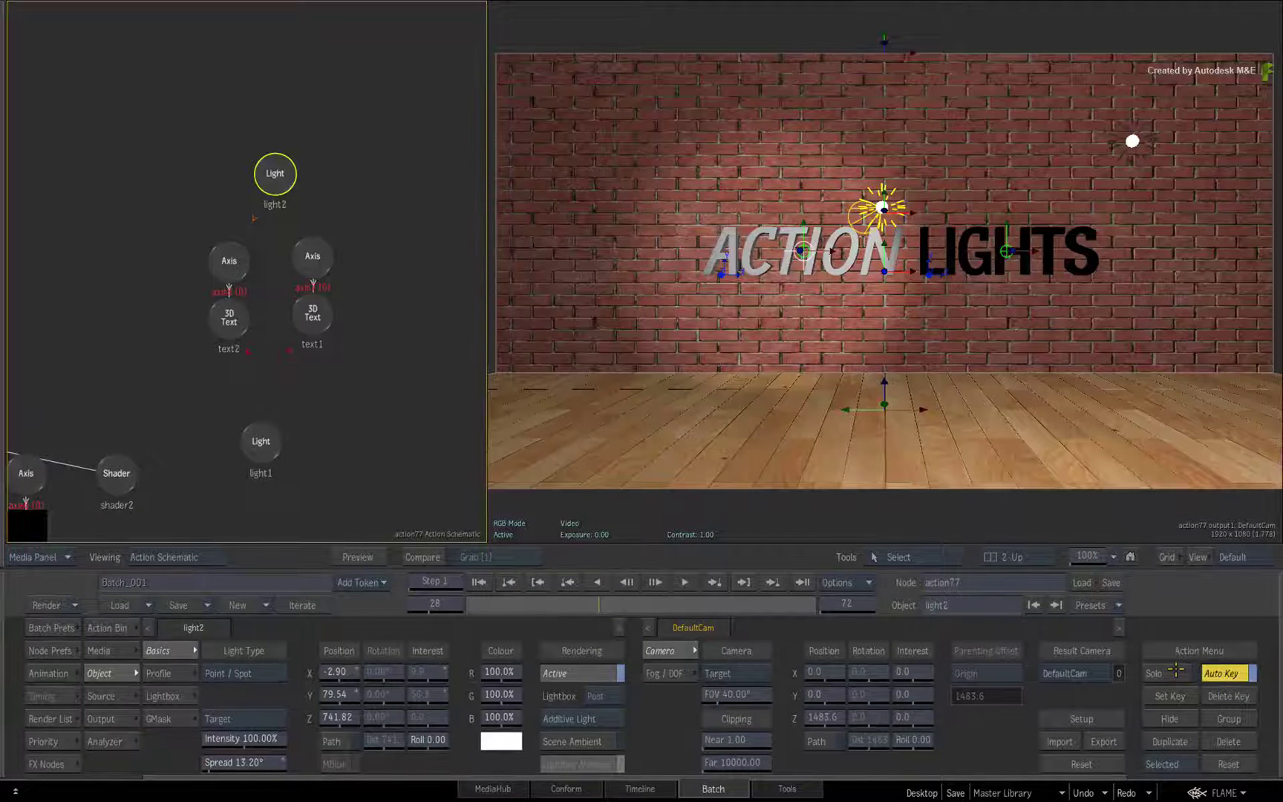
{"action": "left_click", "coordinate": [446, 605]}
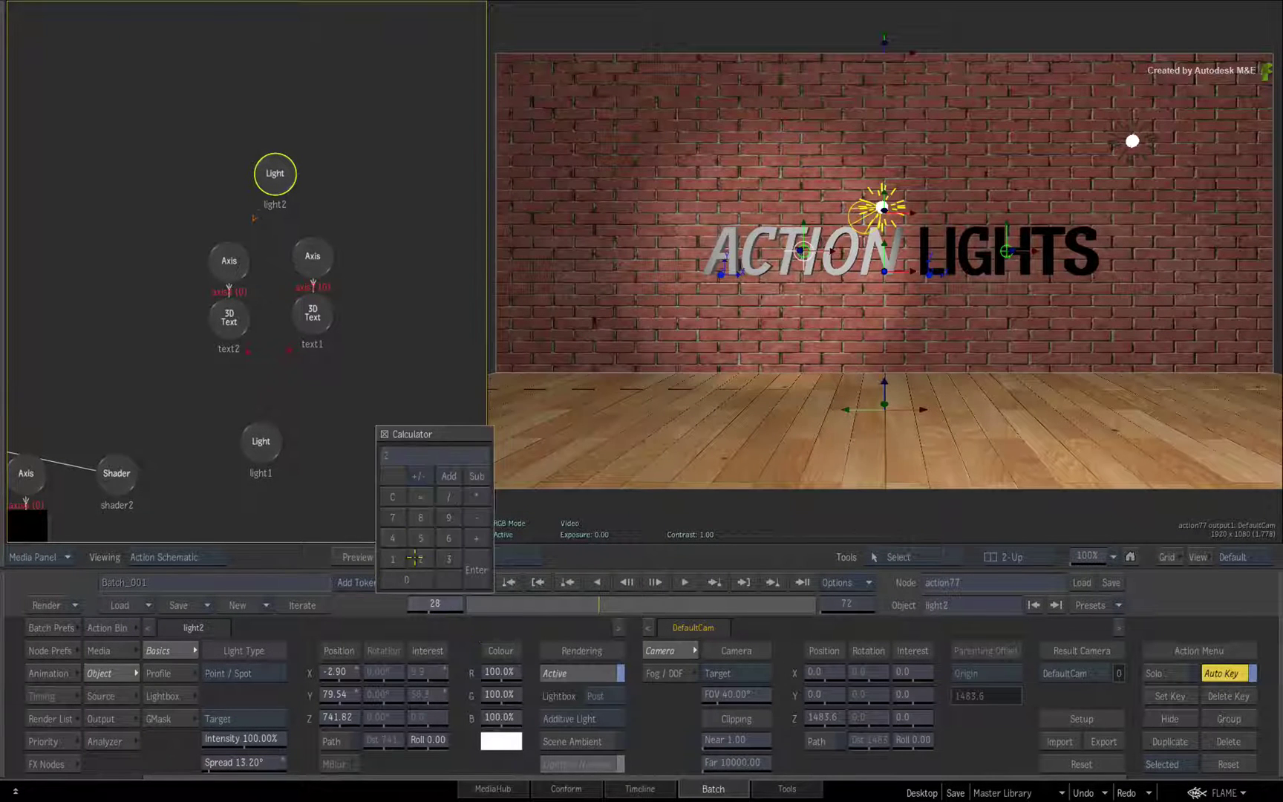
{"action": "type", "text": "24"}
{"action": "left_click", "coordinate": [481, 574]}
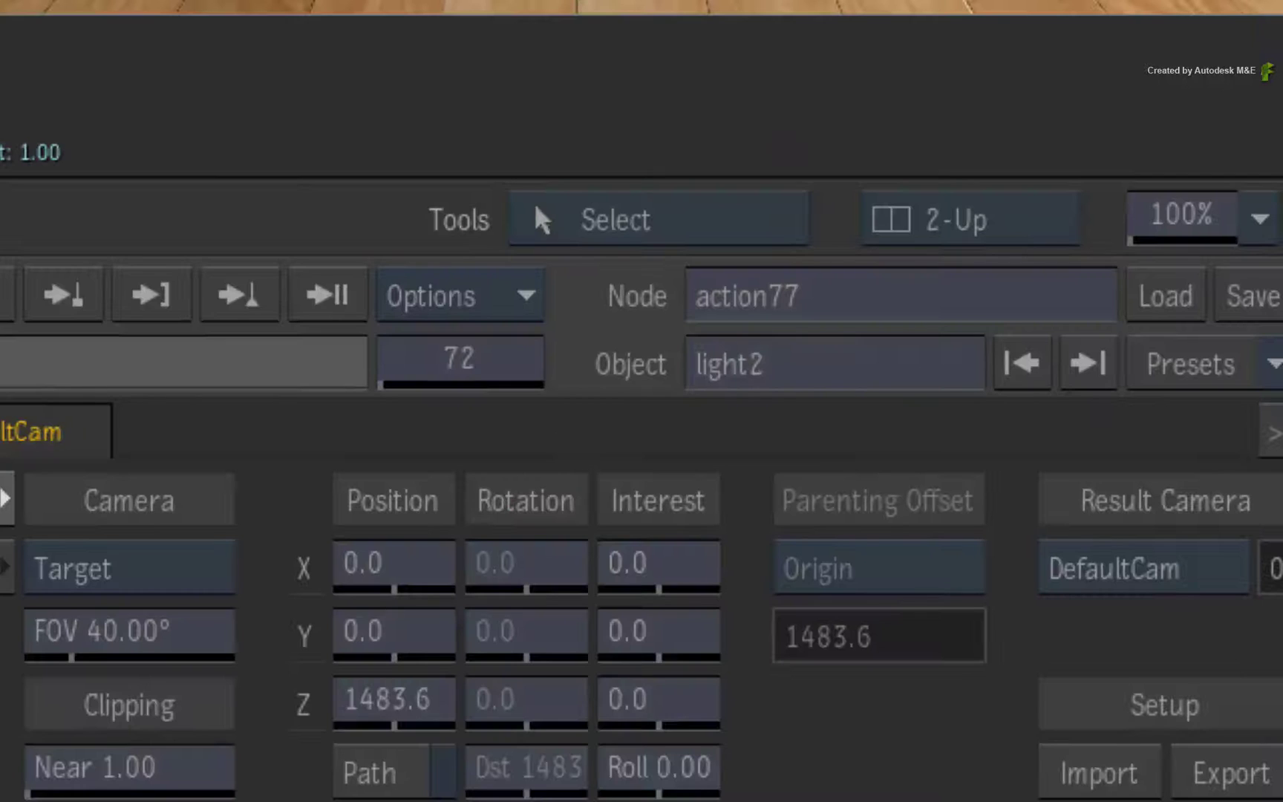
{"action": "key", "text": "alt+l"}
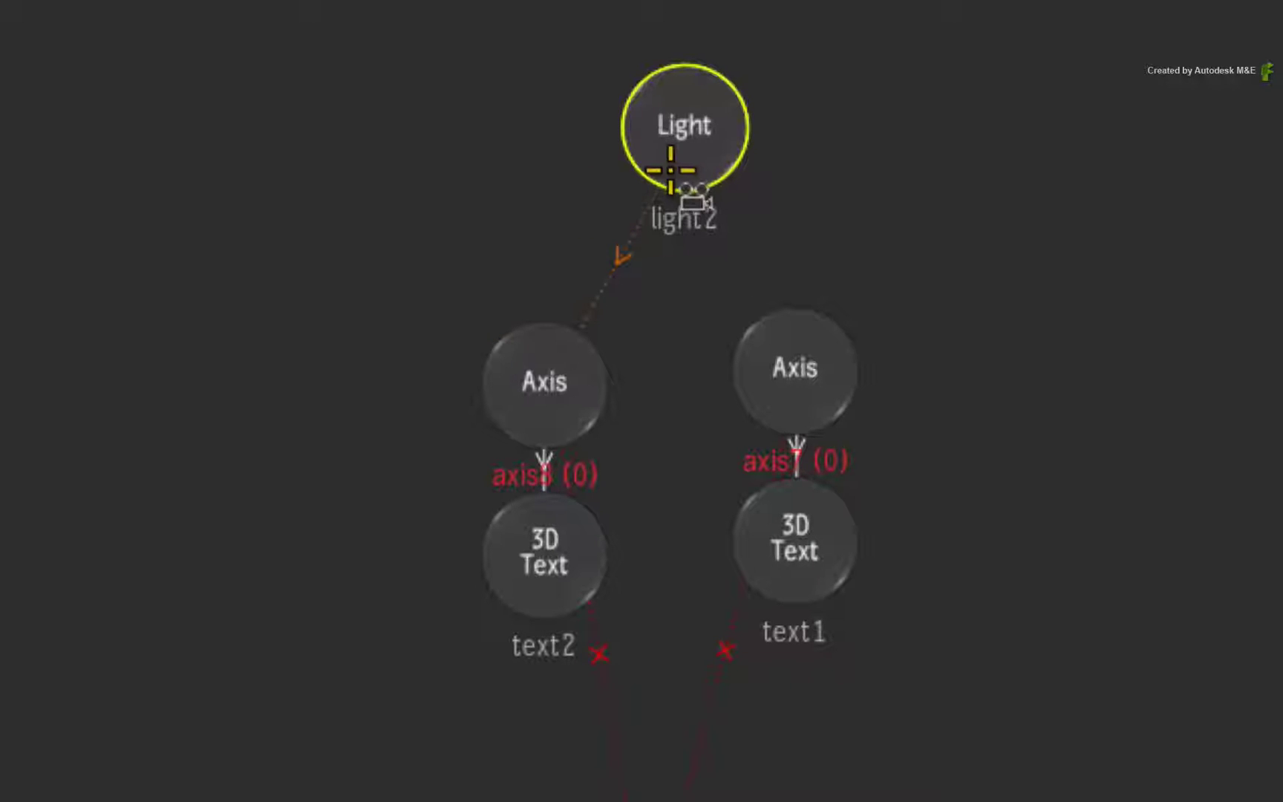
{"action": "left_click_drag", "start_coordinate": [670, 170], "coordinate": [562, 377]}
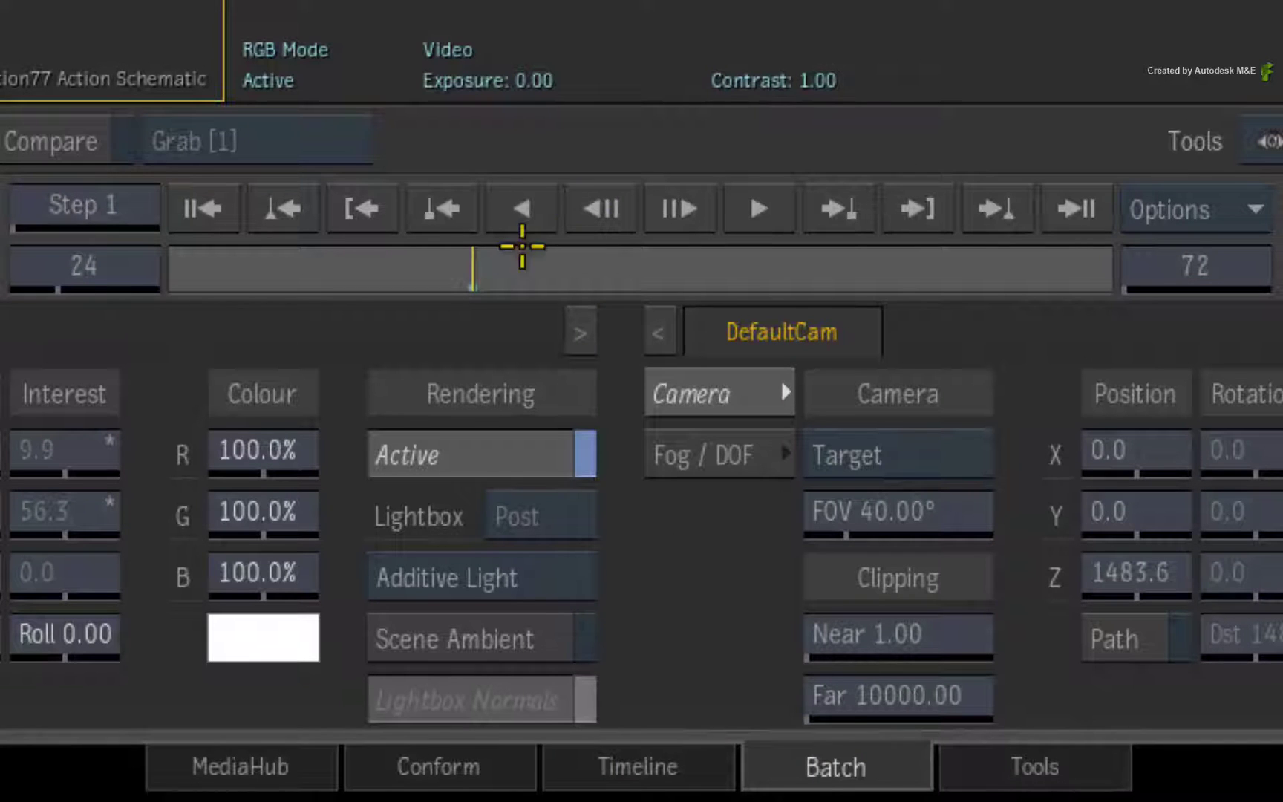
At frame 48, create a Look At link from light2 to the text1 axis and turn Auto Key off
{"action": "mouse_move", "coordinate": [503, 263]}
{"action": "left_mouse_down"}
{"action": "mouse_move", "coordinate": [551, 267]}
{"action": "mouse_move", "coordinate": [464, 263]}
{"action": "mouse_move", "coordinate": [790, 249]}
{"action": "left_mouse_up"}
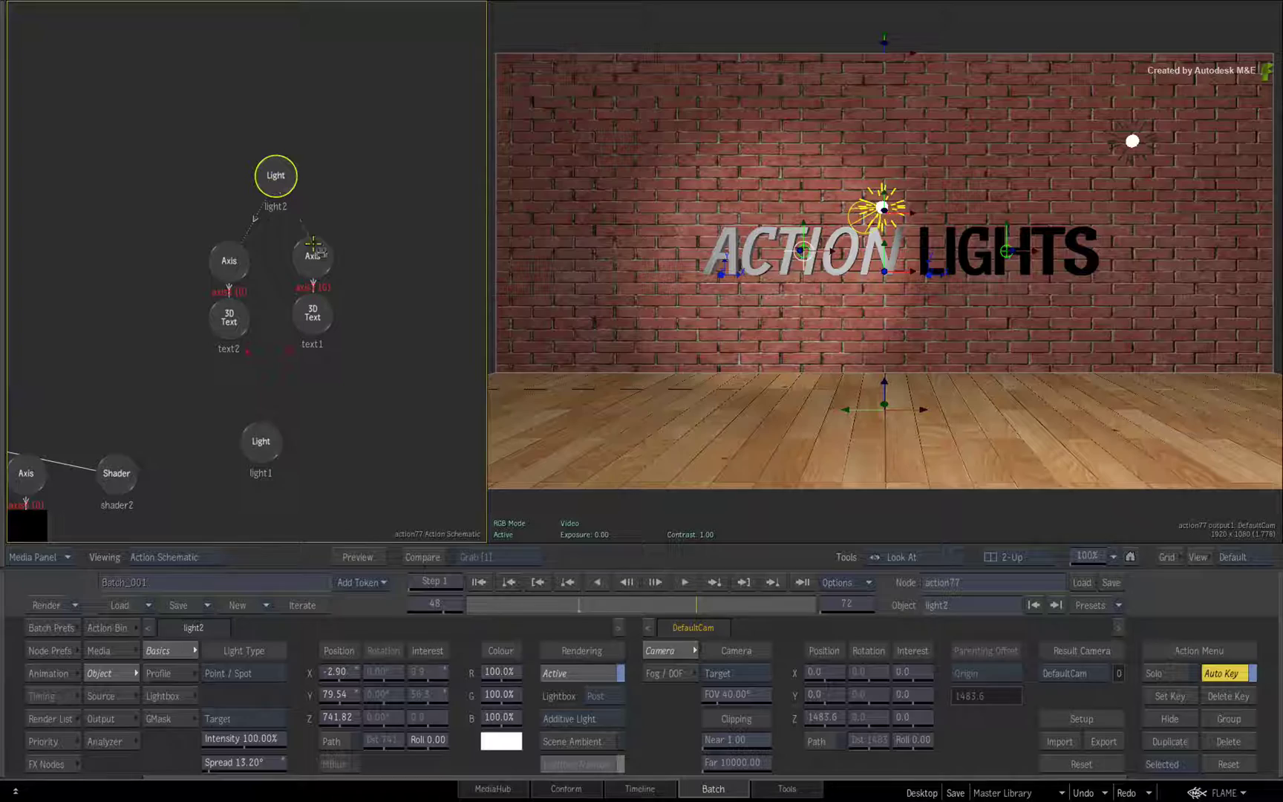
{"action": "left_click_drag", "start_coordinate": [313, 243], "coordinate": [315, 264]}
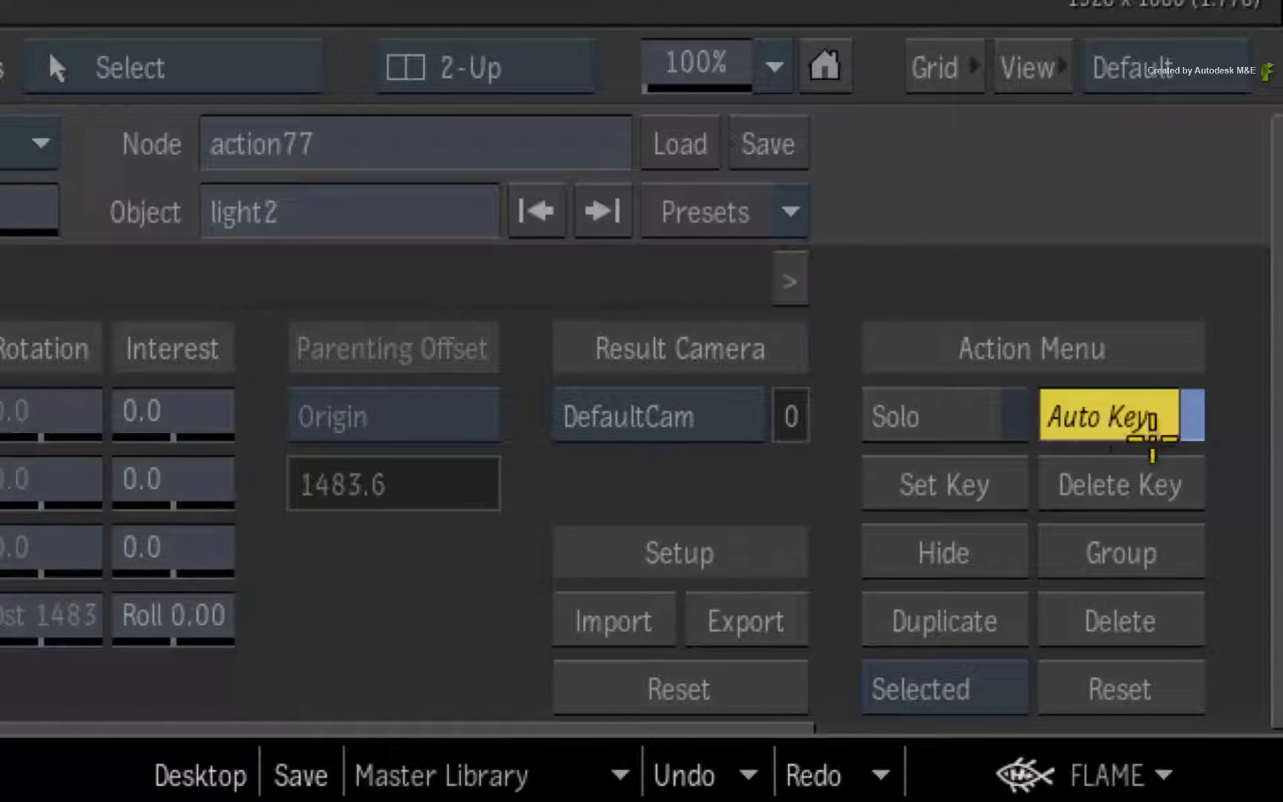
{"action": "left_click", "coordinate": [1147, 425]}
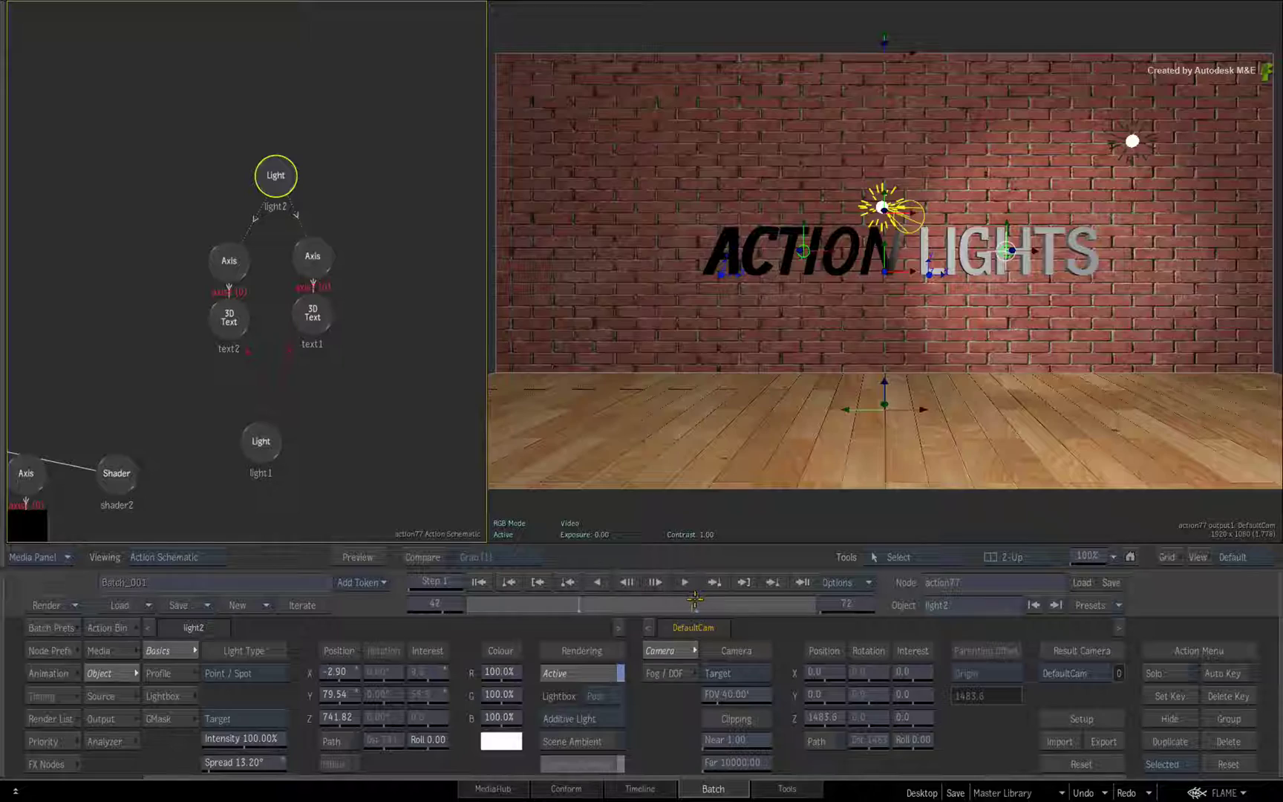
Scrub through the frames to review how the spotlight travels from the word ACTION to LIGHTS
{"action": "left_click_drag", "start_coordinate": [696, 599], "coordinate": [799, 597]}
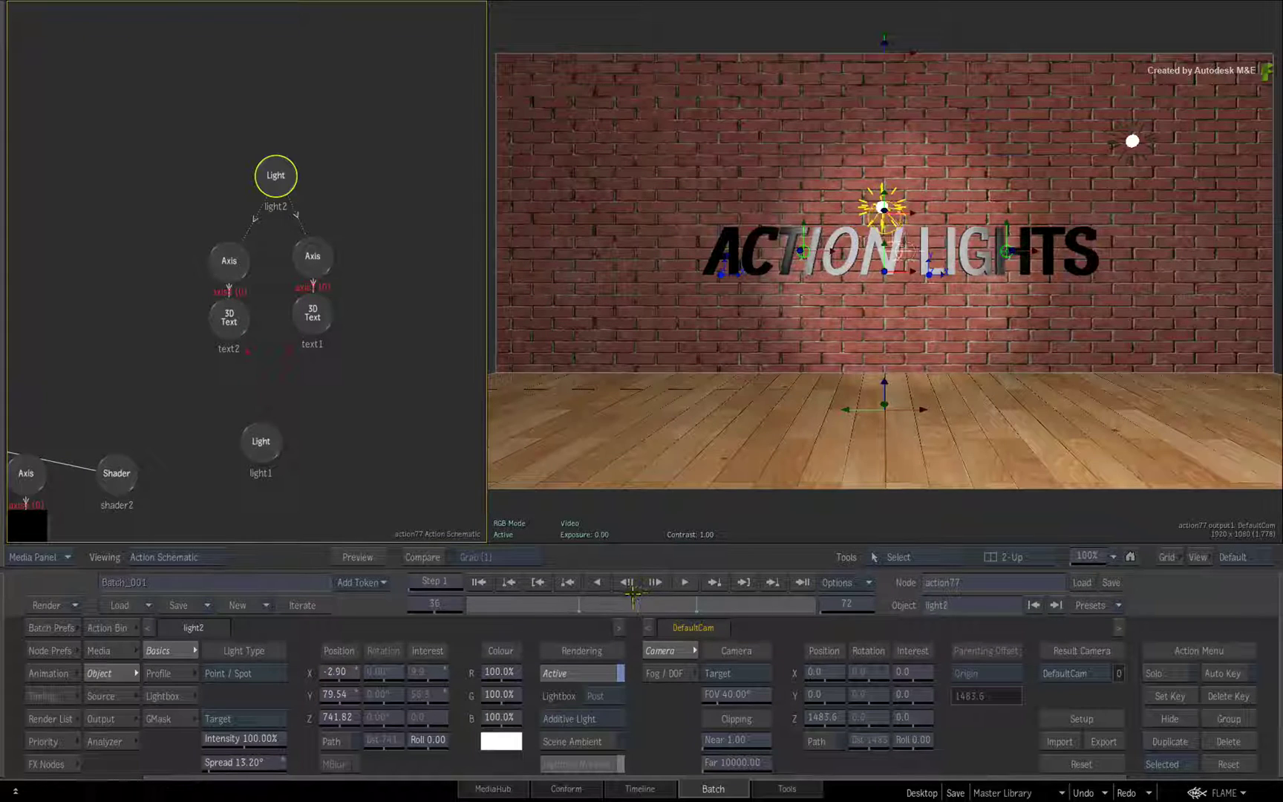
{"action": "left_click", "coordinate": [654, 606]}
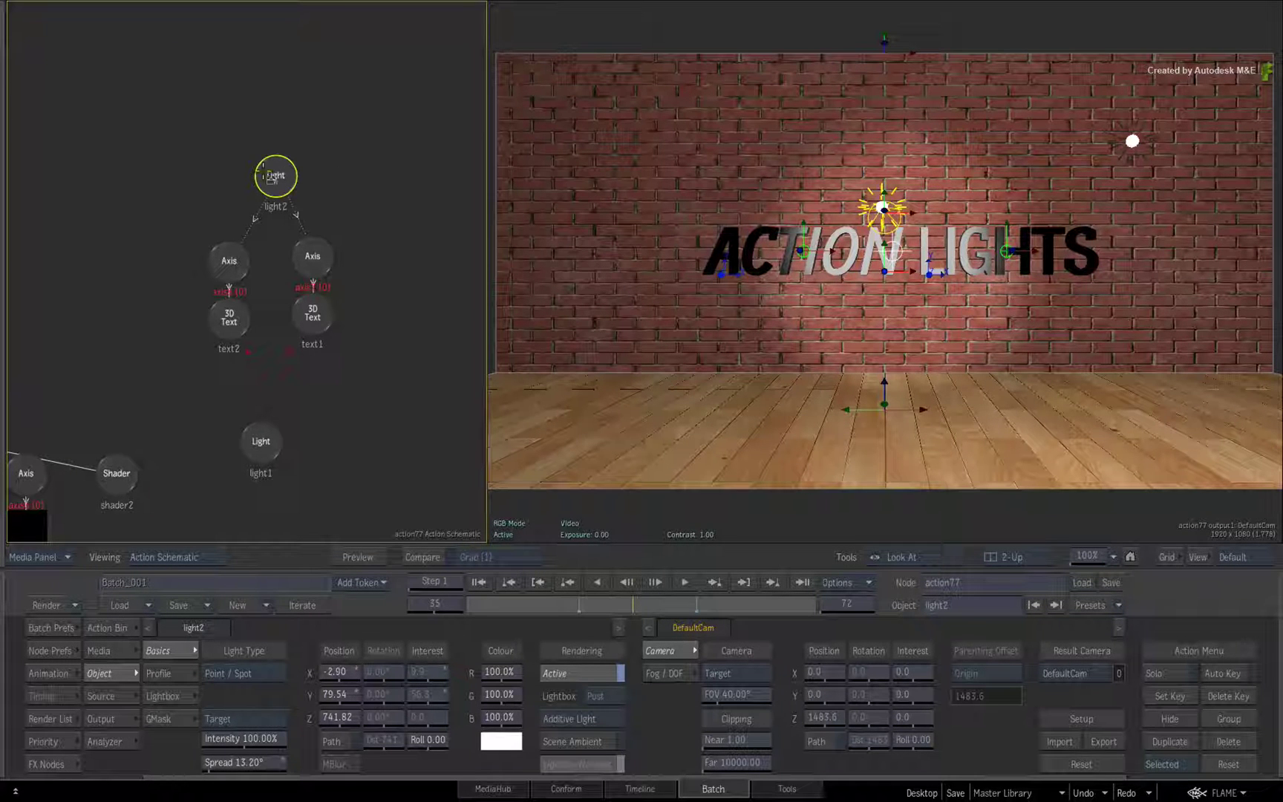
{"action": "left_click_drag", "start_coordinate": [269, 177], "coordinate": [209, 273]}
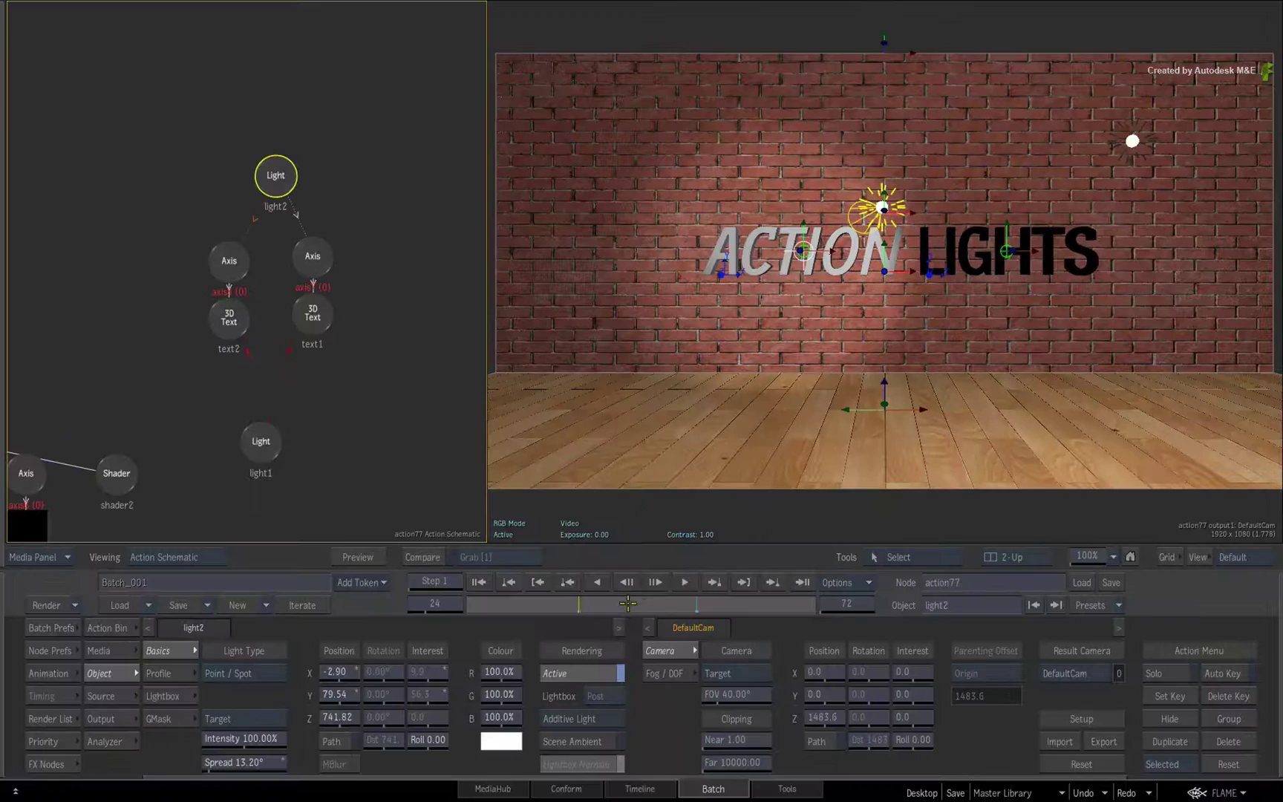
Examine the lookAt channel of light2 among the animation curves
{"action": "left_click", "coordinate": [49, 673]}
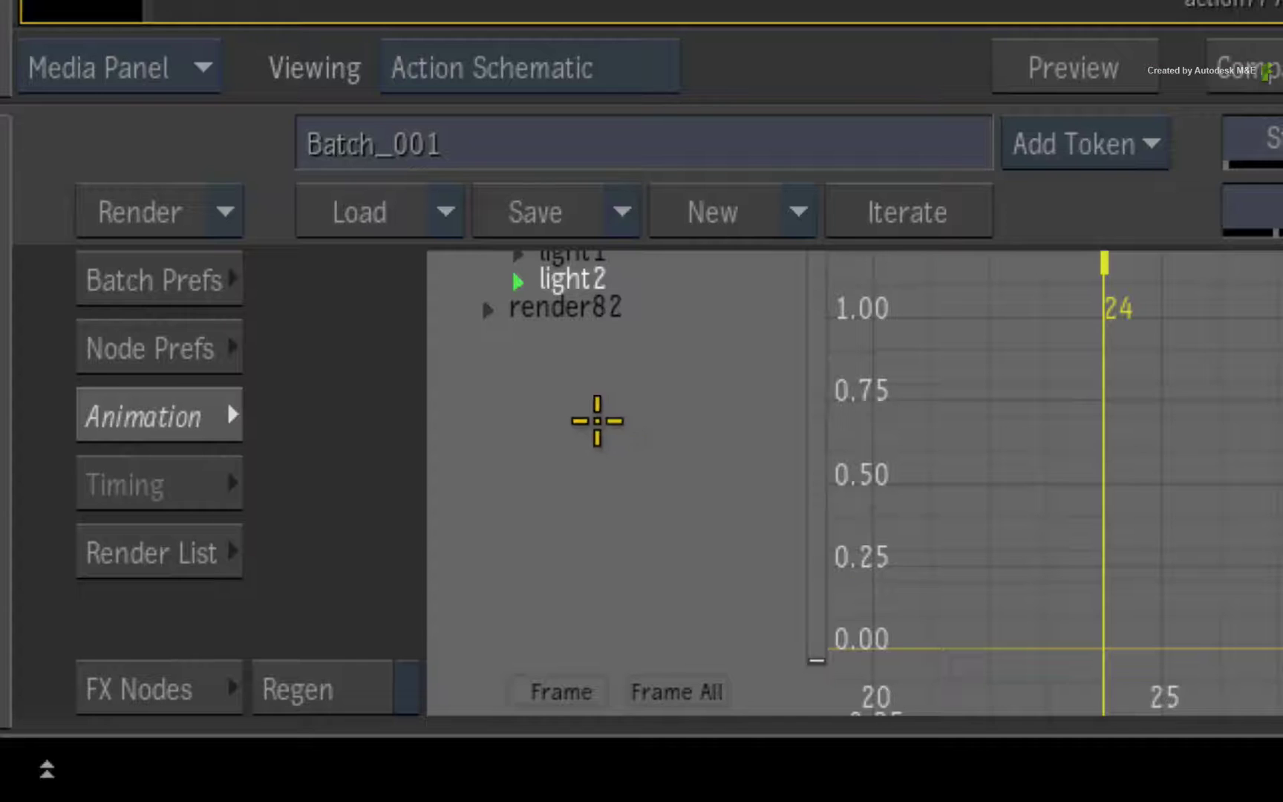
{"action": "key", "text": "Down"}
{"action": "left_click", "coordinate": [561, 307]}
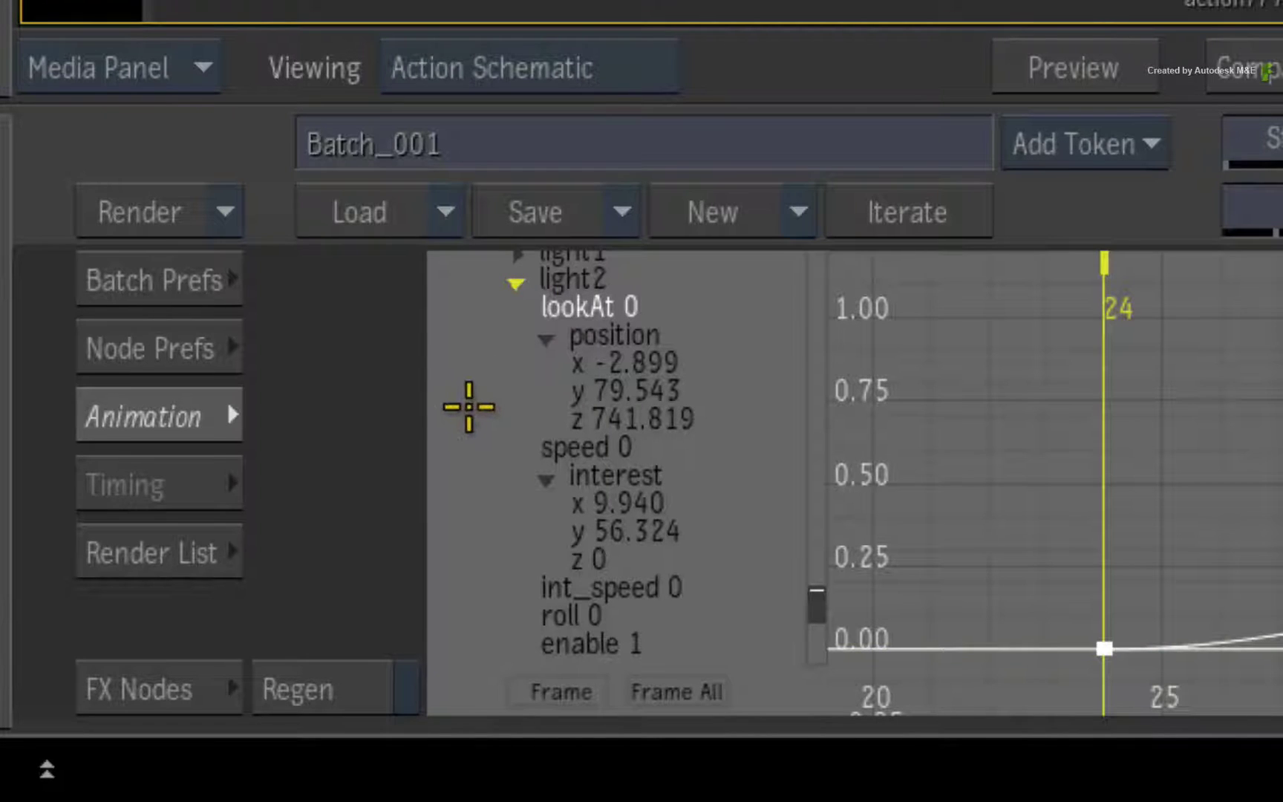
{"action": "left_click", "coordinate": [181, 414]}
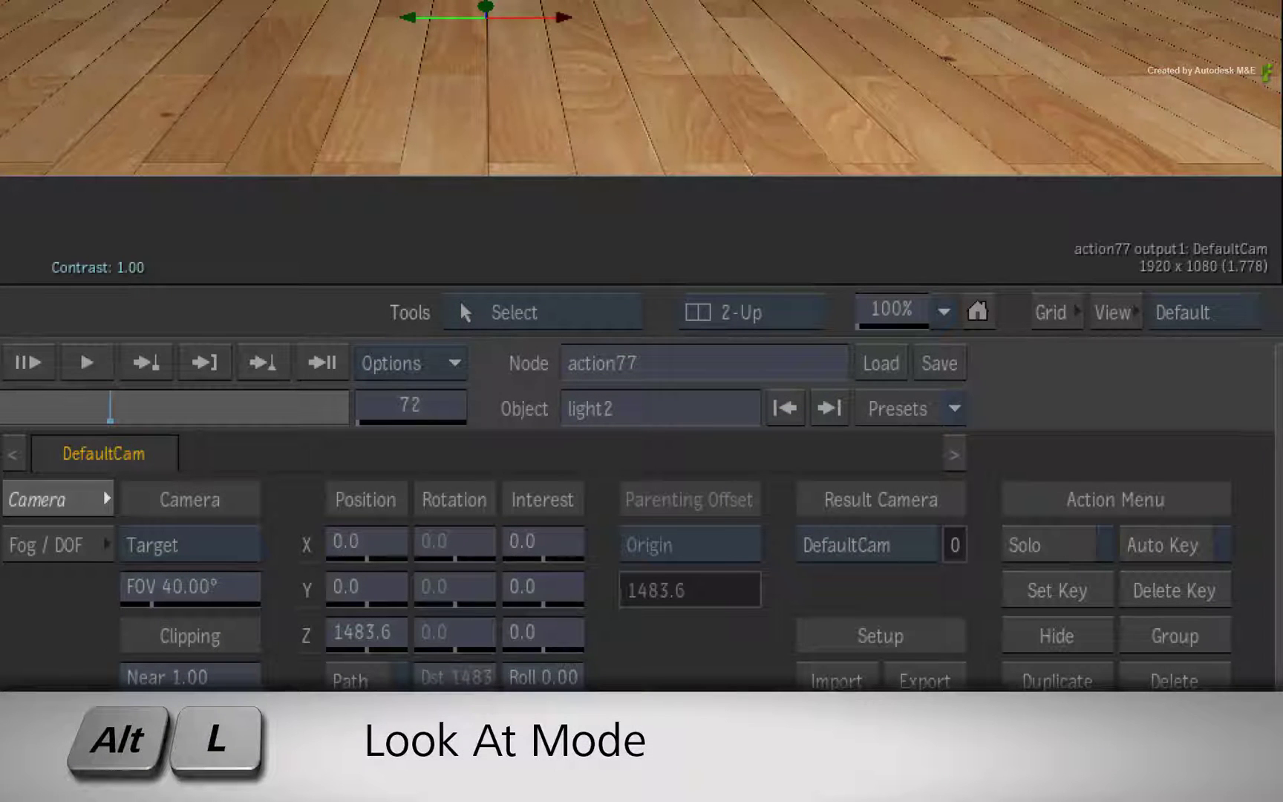
With Auto Key on at frame 24, cut light2's Look At link to the text2 axis and reconnect the two nodes
{"action": "key", "text": "alt+l"}
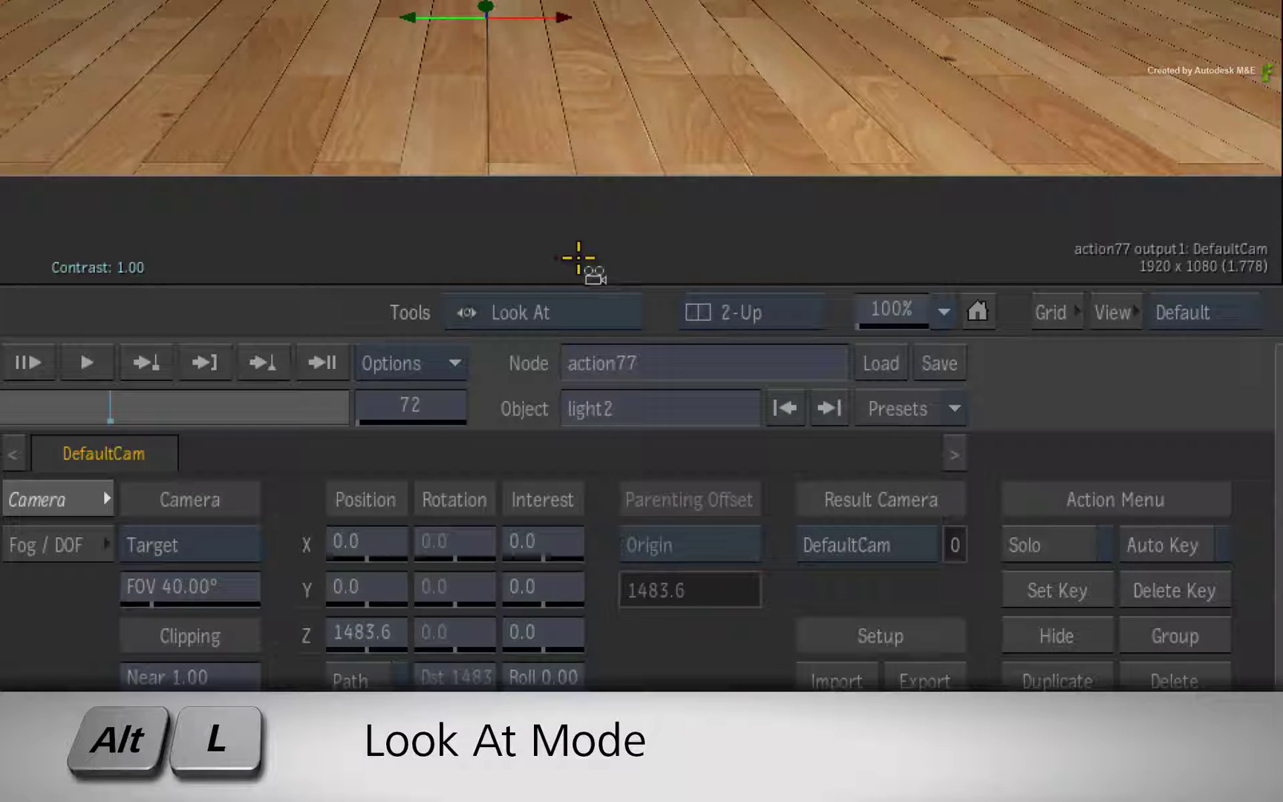
{"action": "left_click", "coordinate": [1169, 543]}
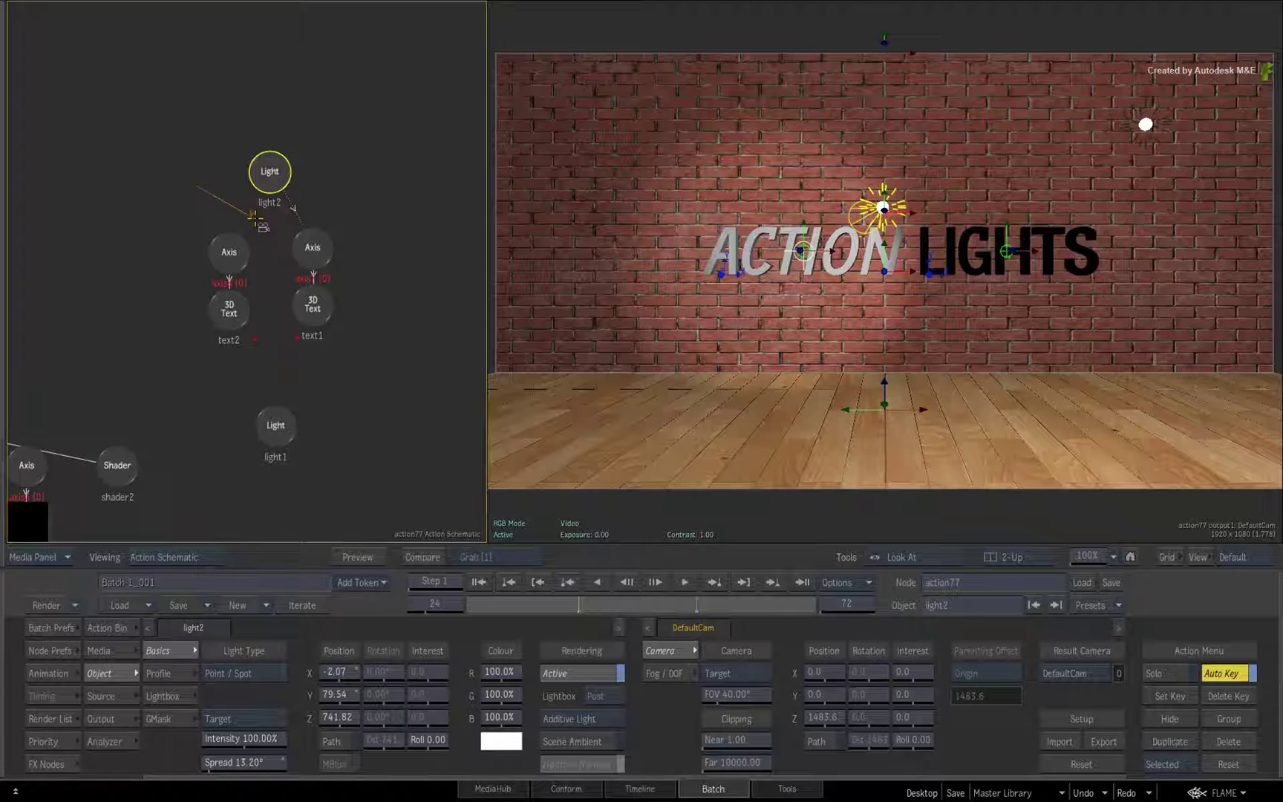
{"action": "left_click_drag", "start_coordinate": [272, 234], "coordinate": [276, 239]}
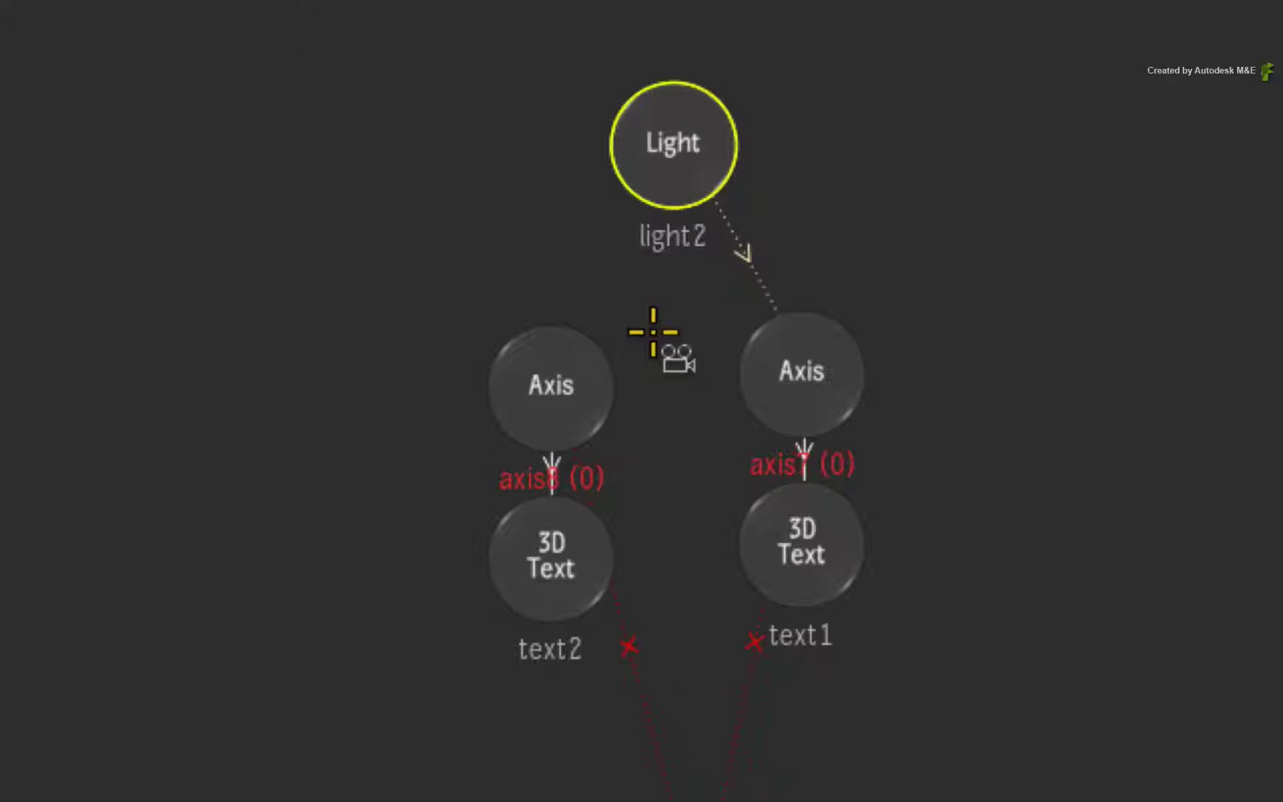
{"action": "left_click_drag", "start_coordinate": [649, 183], "coordinate": [552, 360]}
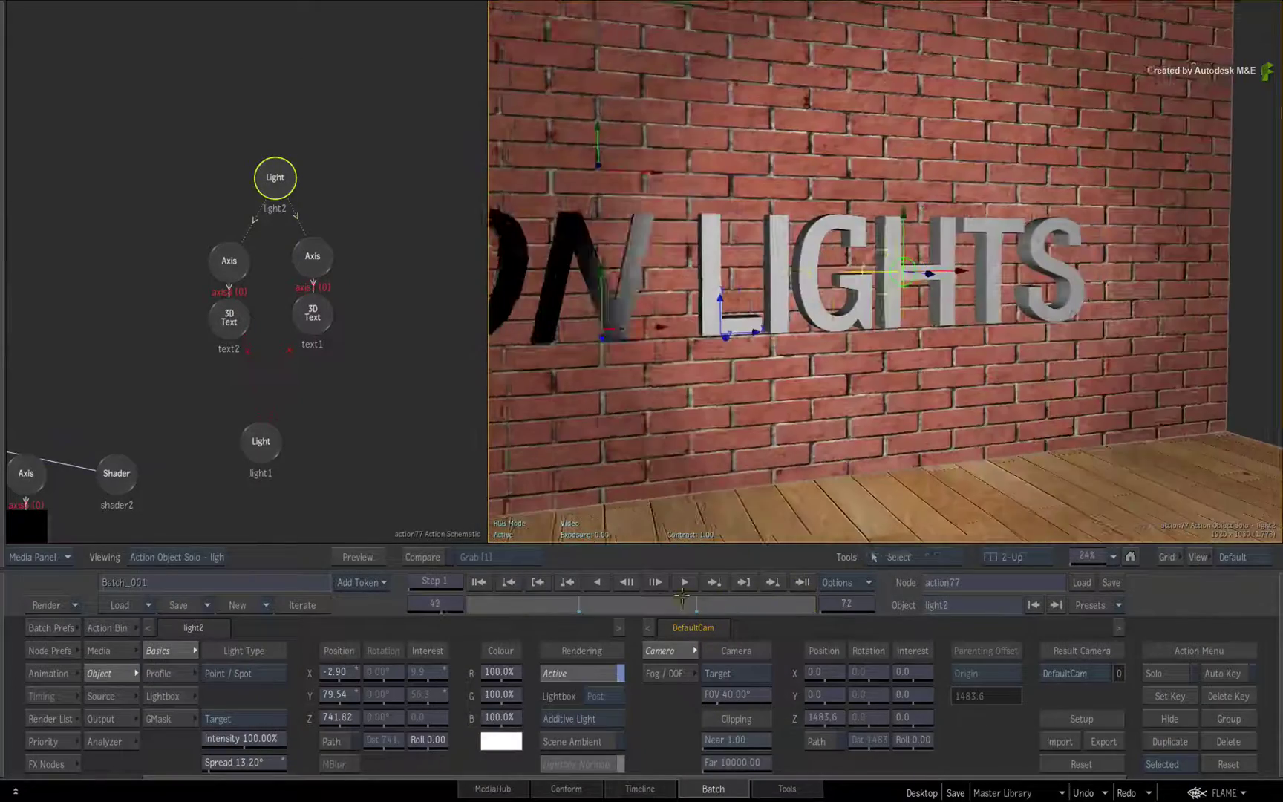
Preview the animation from light2's point of view, magnify that view to 60%, and return to the DefaultCam output
{"action": "left_click_drag", "start_coordinate": [682, 593], "coordinate": [558, 594]}
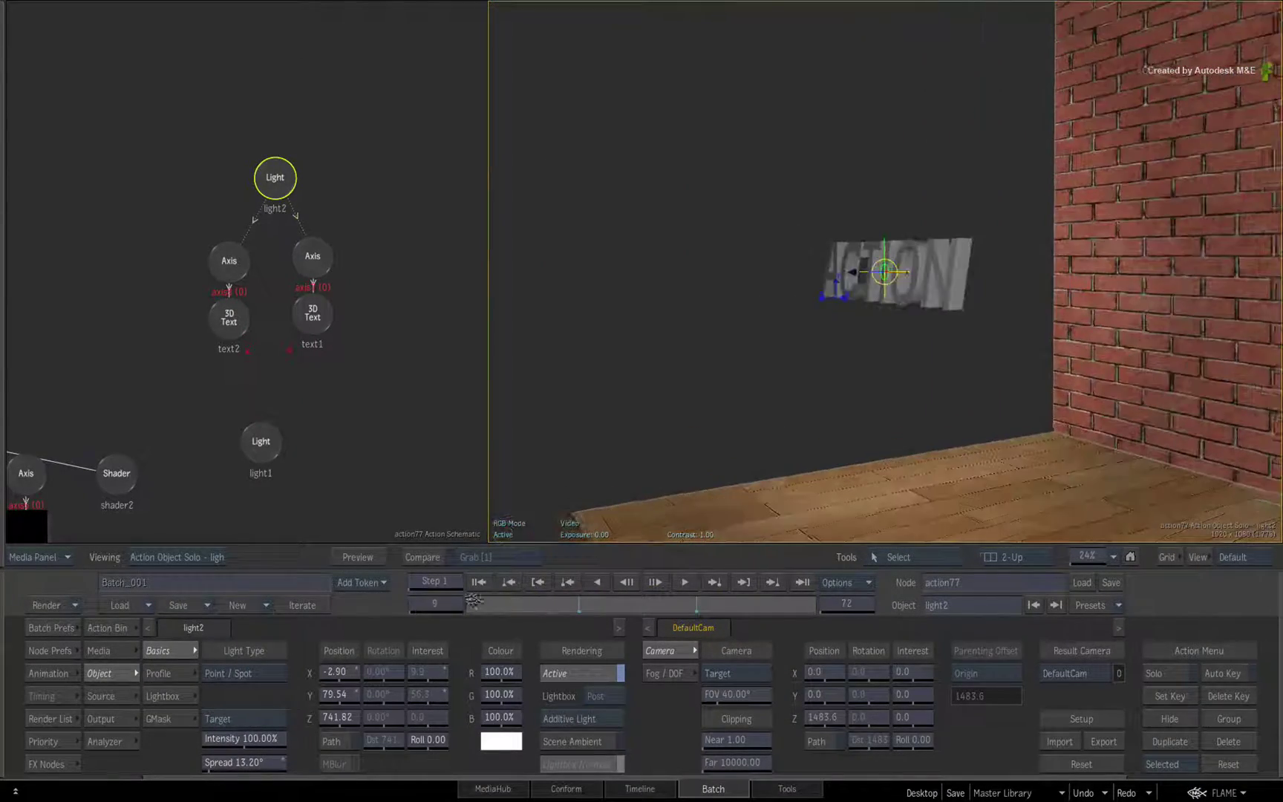
{"action": "left_click_drag", "start_coordinate": [552, 594], "coordinate": [659, 606]}
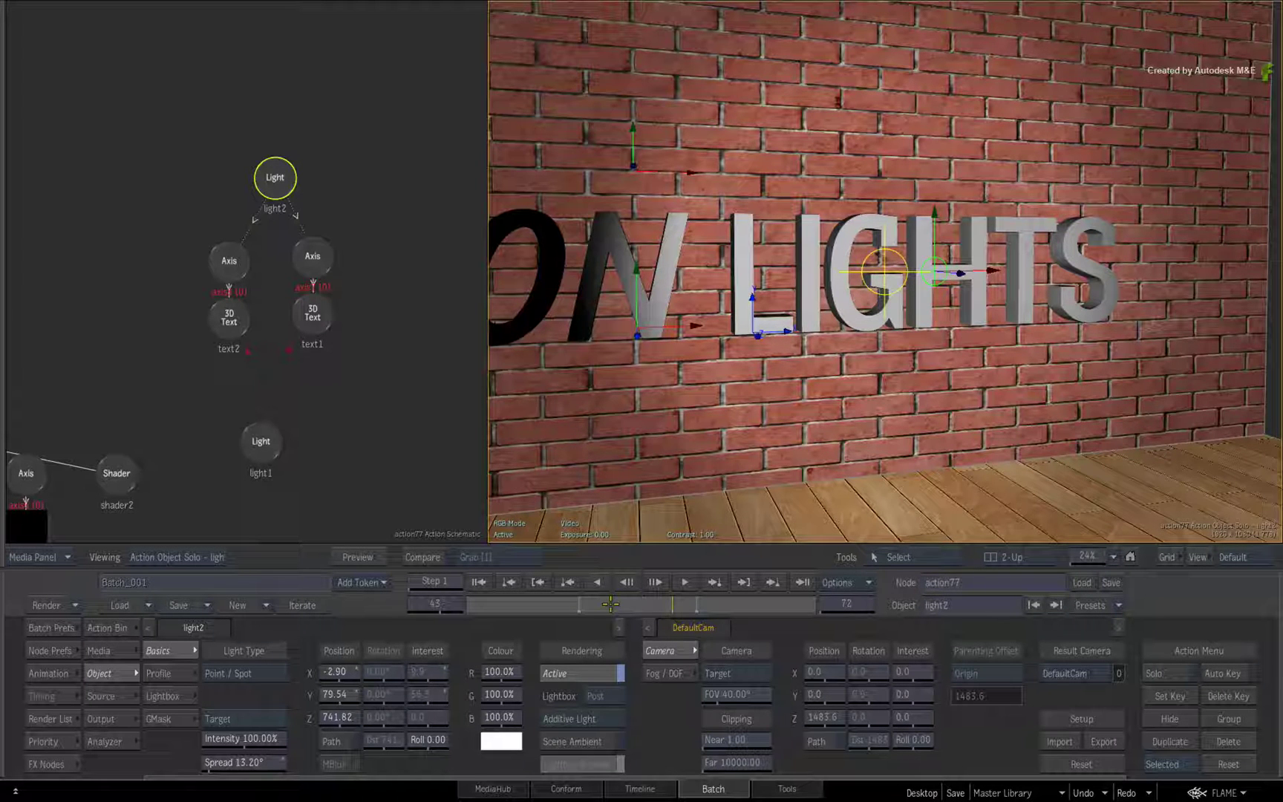
{"action": "left_click", "coordinate": [1113, 556]}
{"action": "left_click", "coordinate": [1117, 546]}
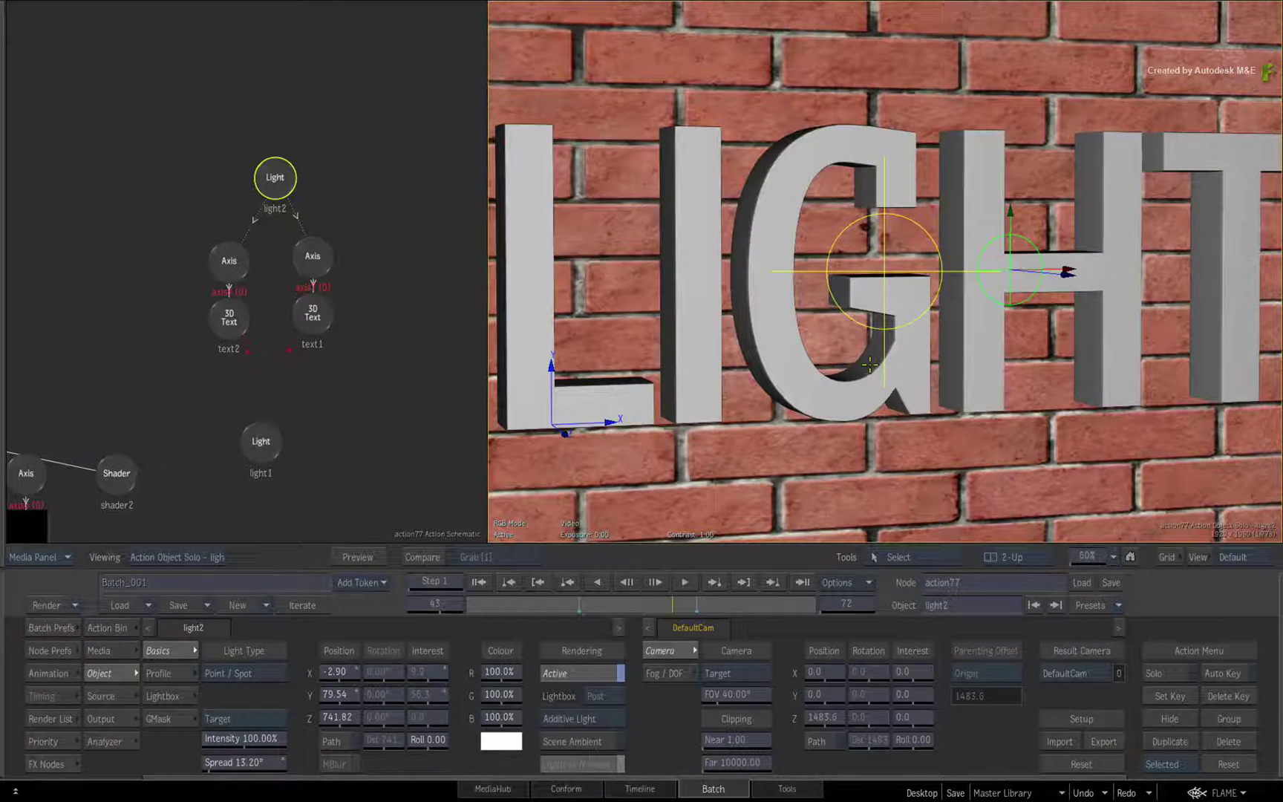
{"action": "key", "text": "F4"}
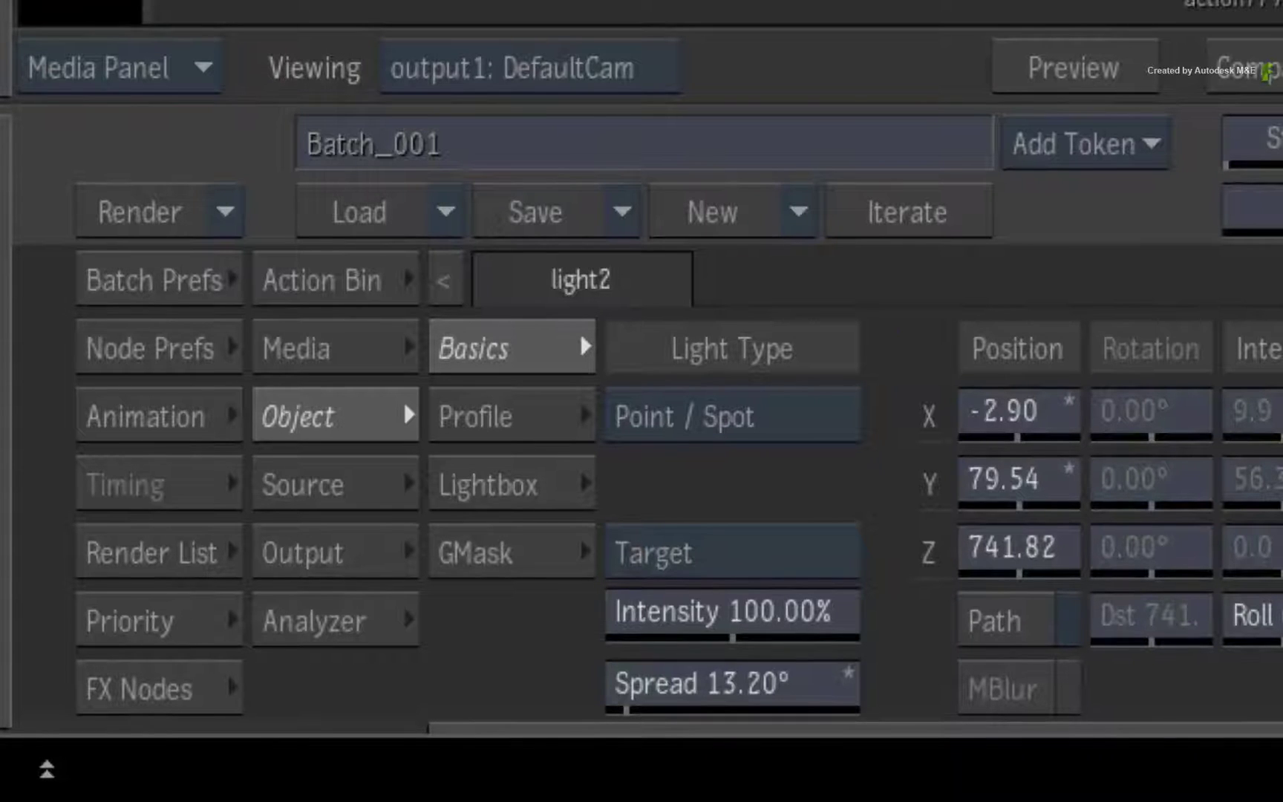
Add a GMask node and draw an elongated, softened elliptical mask around the ACTION LIGHTS text, adjusting its end point
{"action": "left_click", "coordinate": [334, 282]}
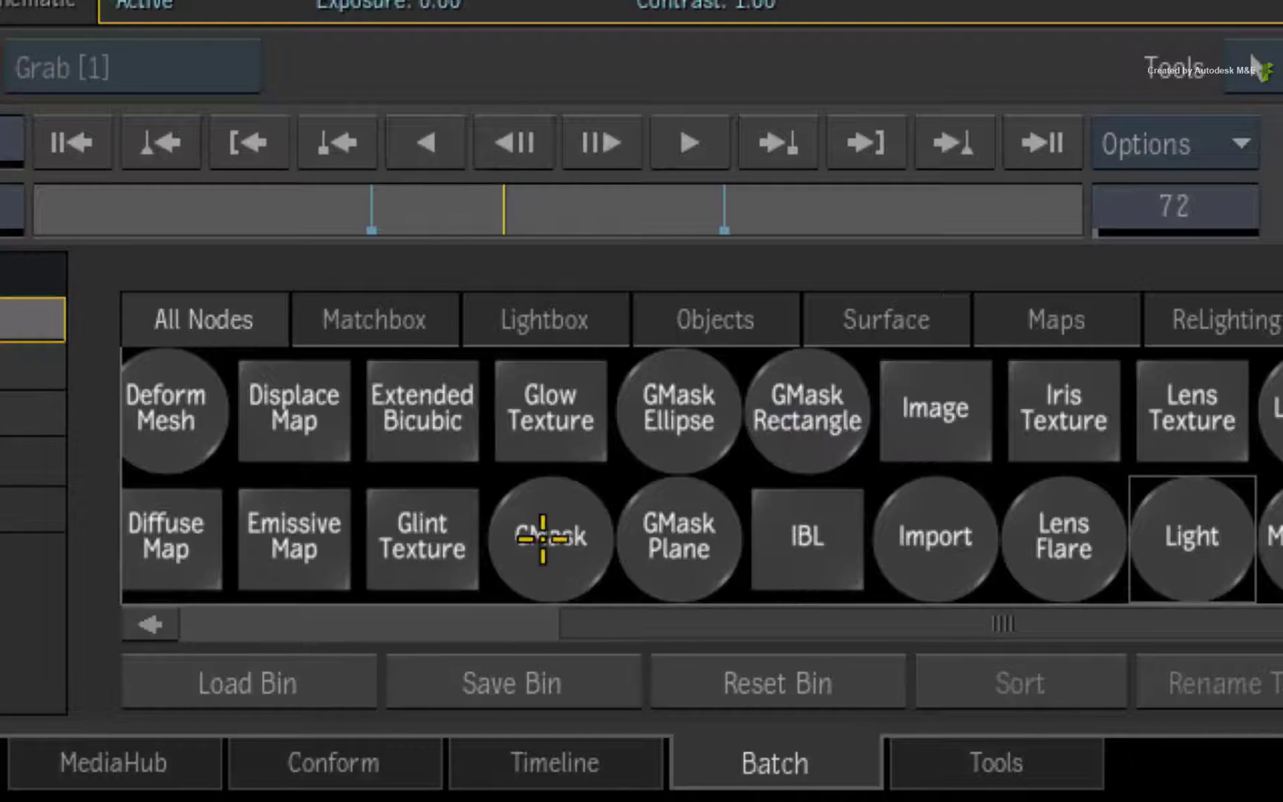
{"action": "left_click_drag", "start_coordinate": [538, 544], "coordinate": [312, 564]}
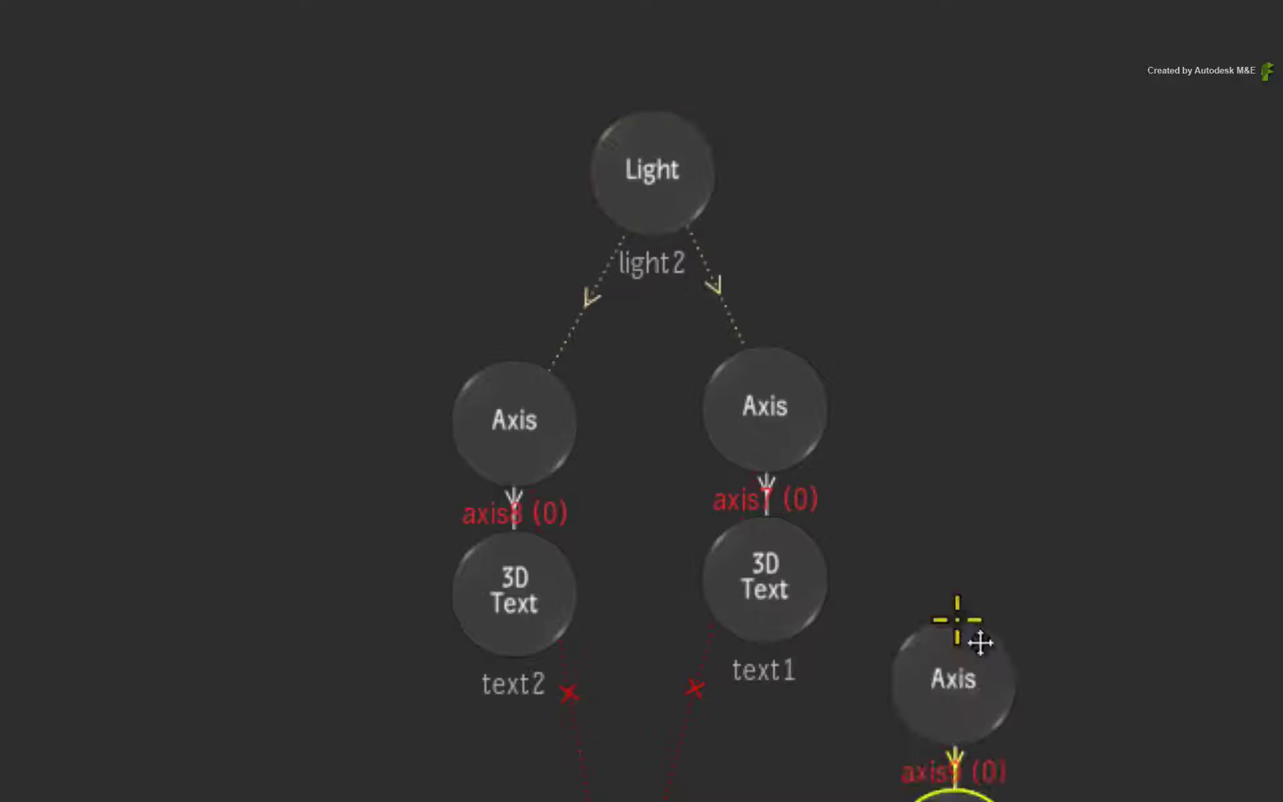
{"action": "left_click_drag", "start_coordinate": [956, 624], "coordinate": [1045, 152]}
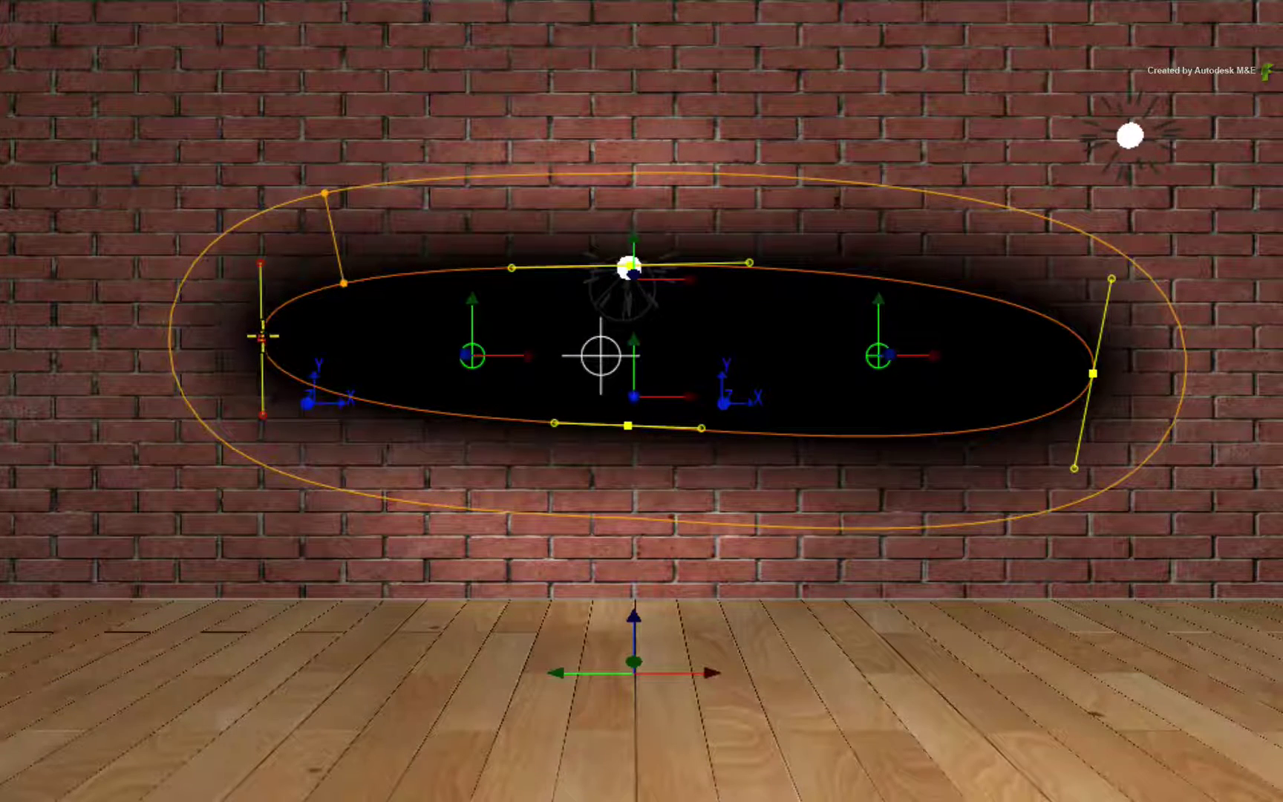
{"action": "left_click_drag", "start_coordinate": [262, 338], "coordinate": [231, 363]}
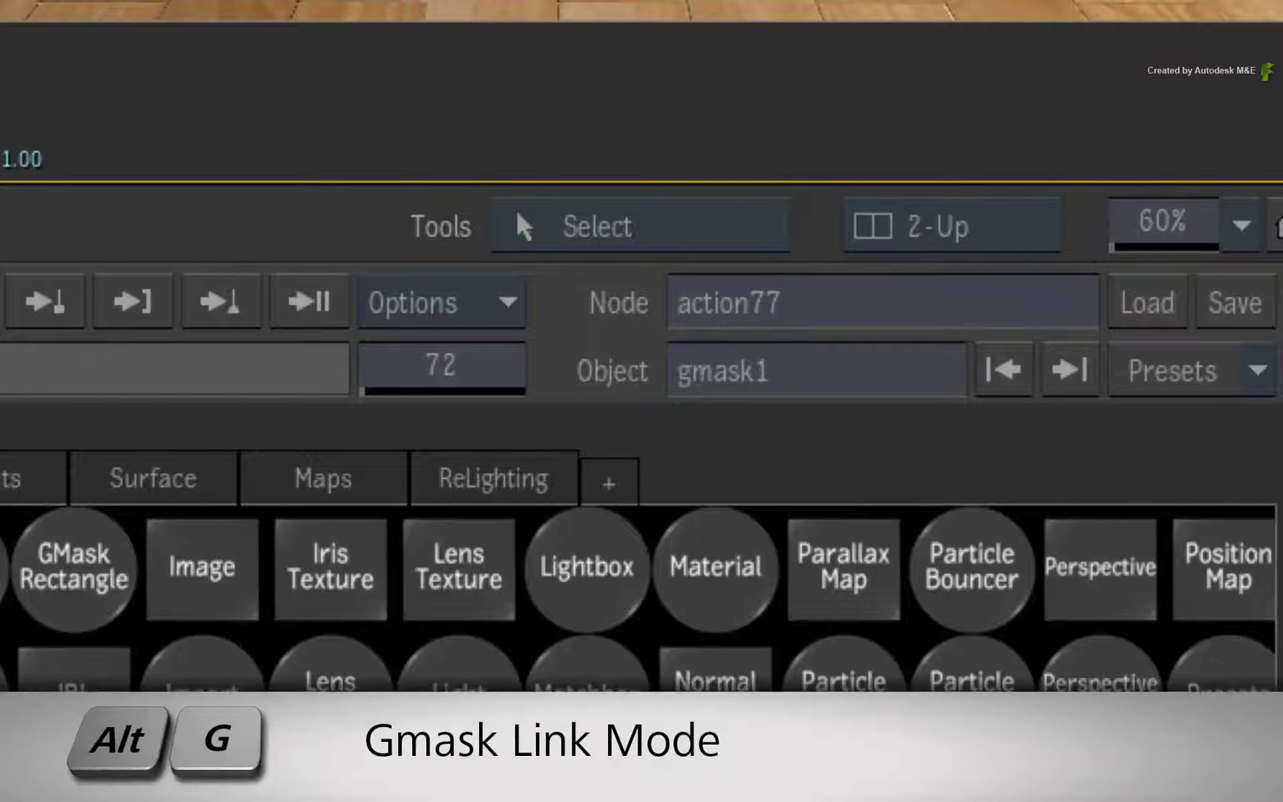
Connect gmask1 to light2 with a GMask Link so the mask limits the spotlight
{"action": "key", "text": "alt+g"}
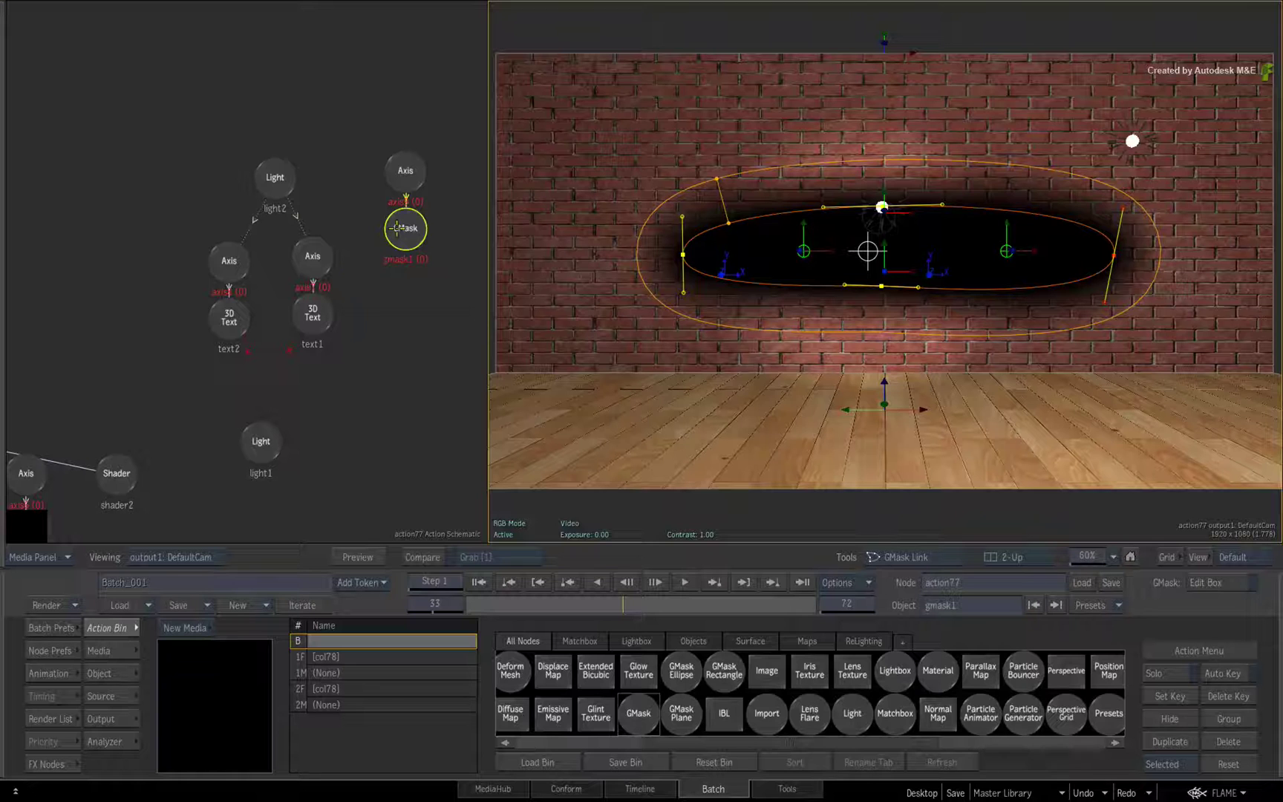
{"action": "left_click", "coordinate": [396, 228]}
{"action": "left_click", "coordinate": [280, 177]}
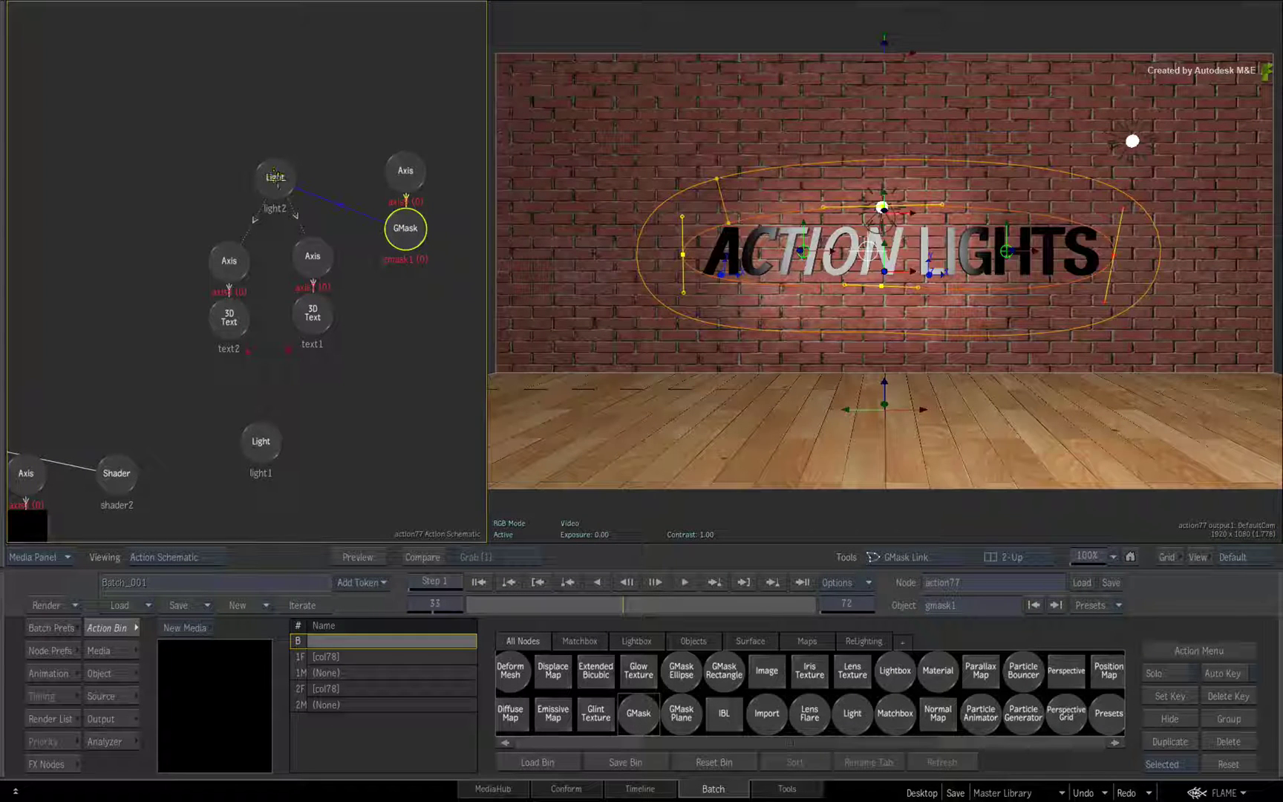